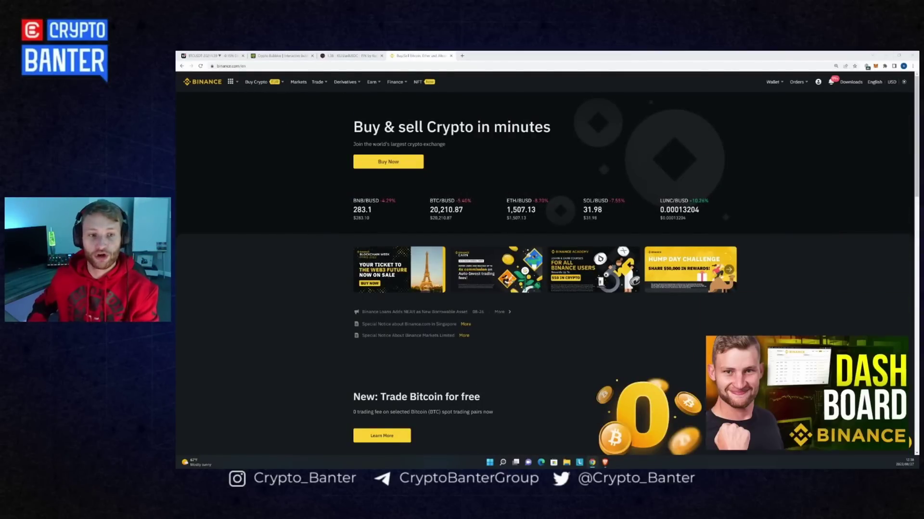
Open the Fiat and Spot wallet and look through its fiat and crypto balances.
{"action": "mouse_move", "coordinate": [818, 83]}
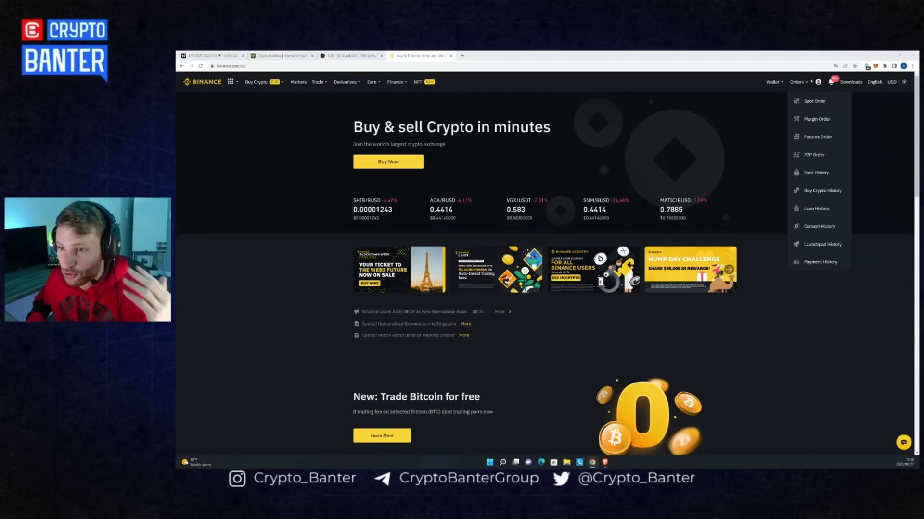
{"action": "mouse_move", "coordinate": [780, 83]}
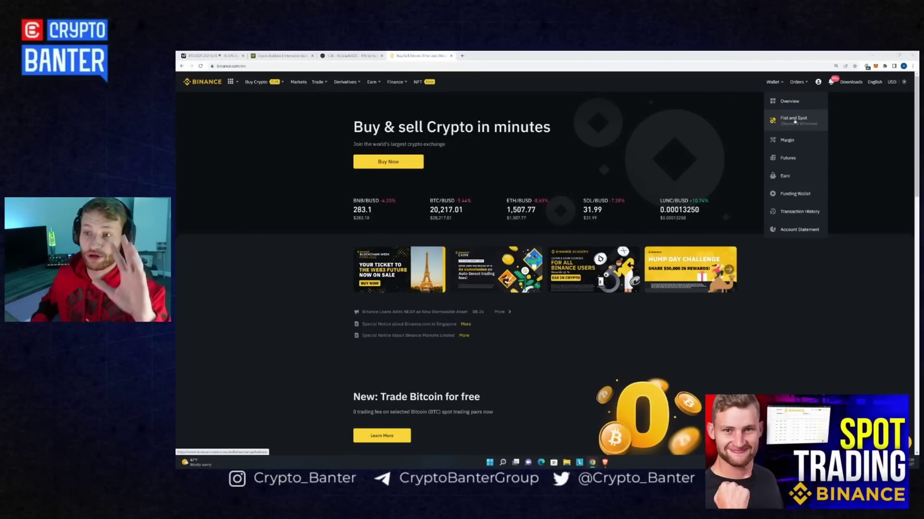
{"action": "left_click", "coordinate": [795, 122]}
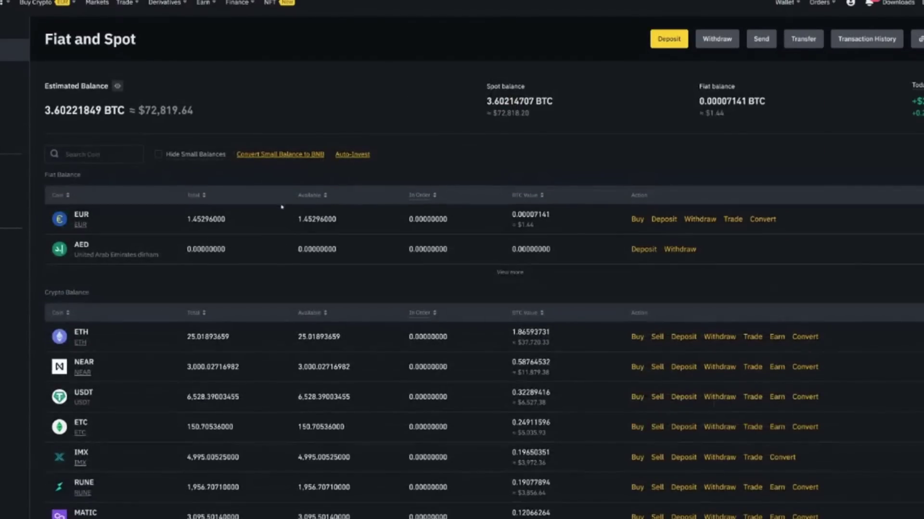
{"action": "scroll", "coordinate": [382, 200], "scroll_direction": "down", "scroll_amount": 4}
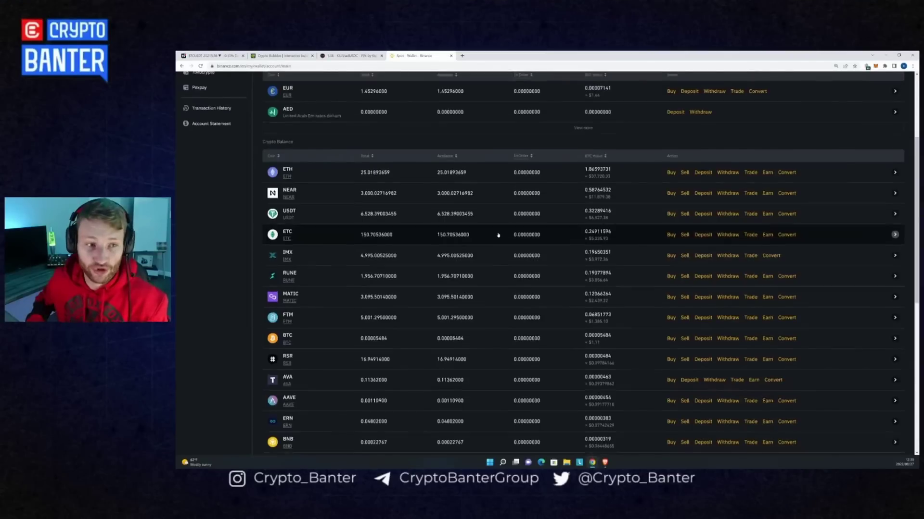
{"action": "scroll", "coordinate": [498, 235], "scroll_direction": "up", "scroll_amount": 3}
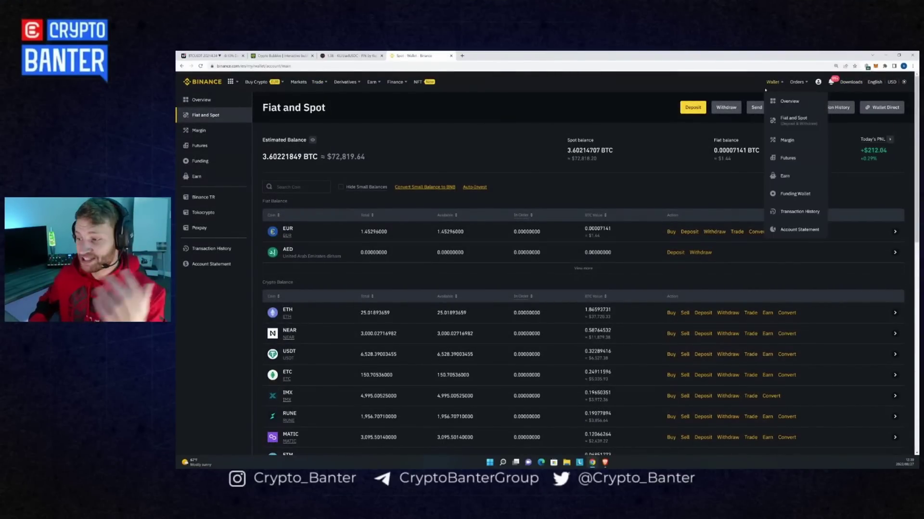
Open the Spot trading page.
{"action": "mouse_move", "coordinate": [816, 83]}
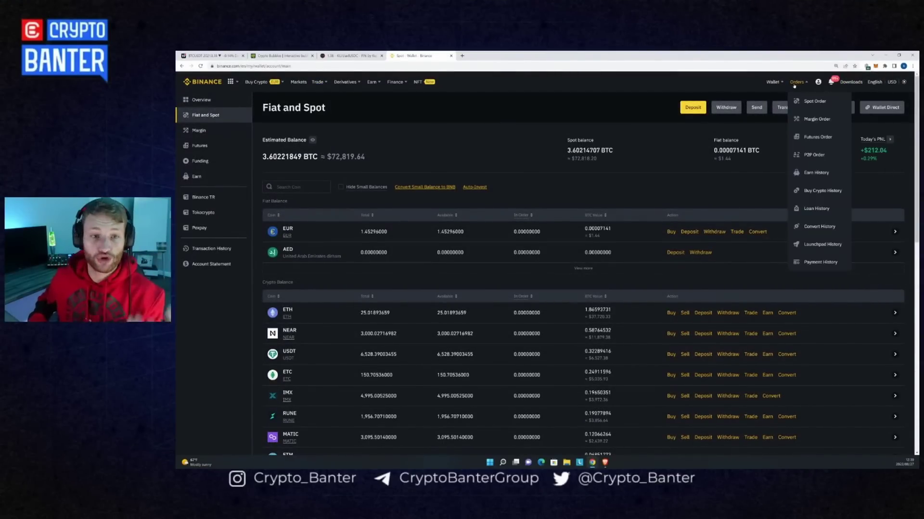
{"action": "mouse_move", "coordinate": [389, 84]}
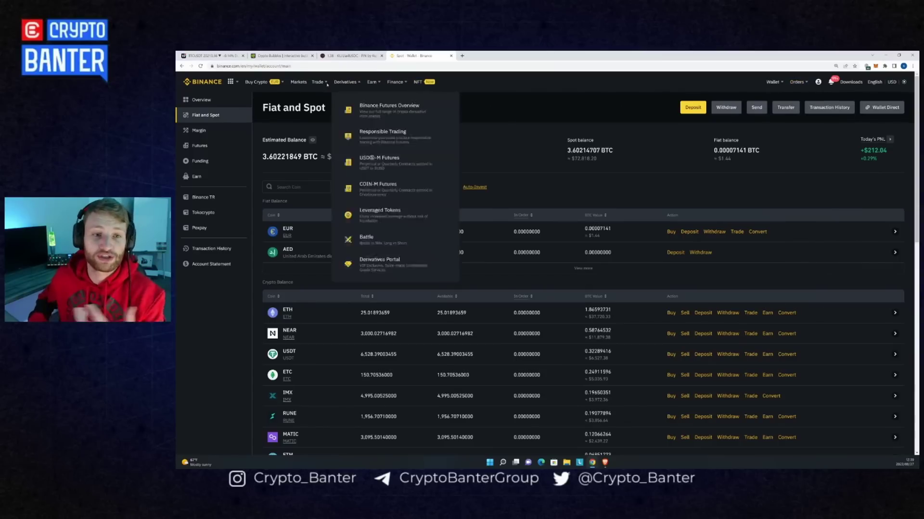
{"action": "mouse_move", "coordinate": [321, 83]}
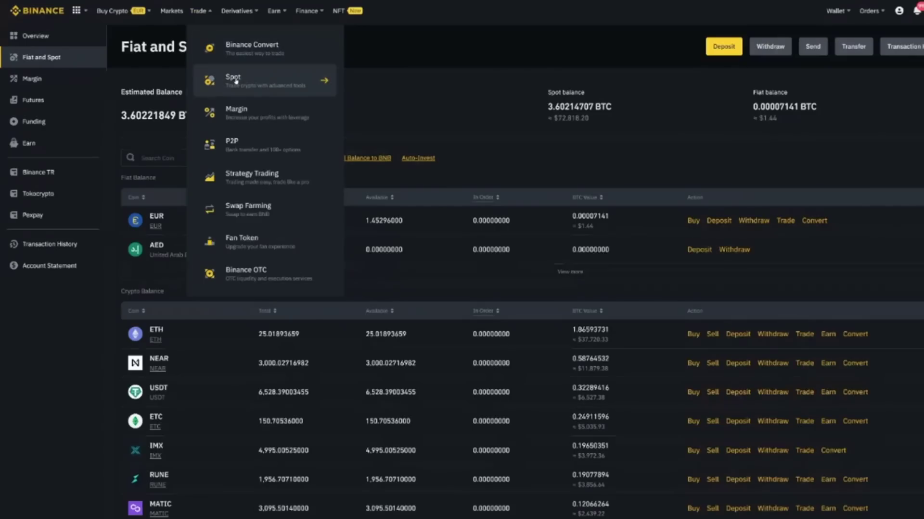
{"action": "left_click", "coordinate": [235, 79]}
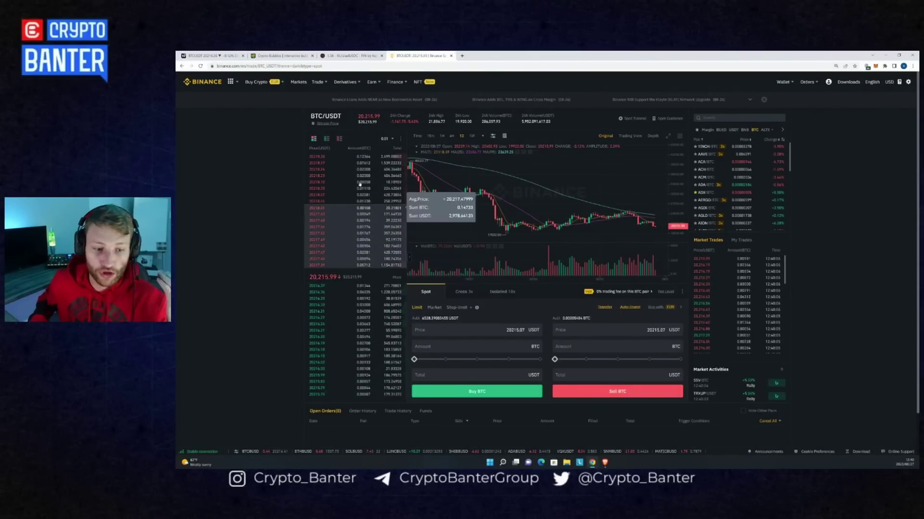
Highlight the current BTC/USDT price in the order book and switch the chart to the Trading View display.
{"action": "left_click_drag", "start_coordinate": [339, 277], "coordinate": [310, 278]}
{"action": "mouse_move", "coordinate": [356, 208]}
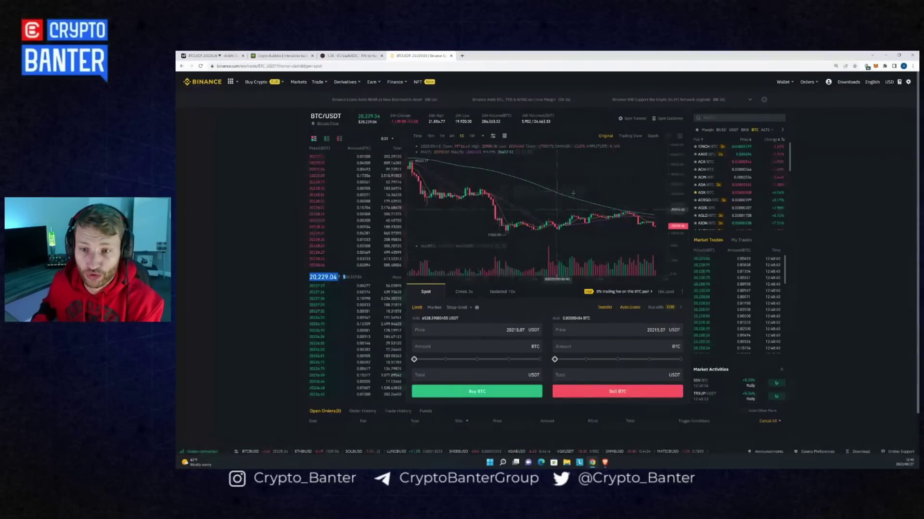
{"action": "left_click", "coordinate": [630, 137]}
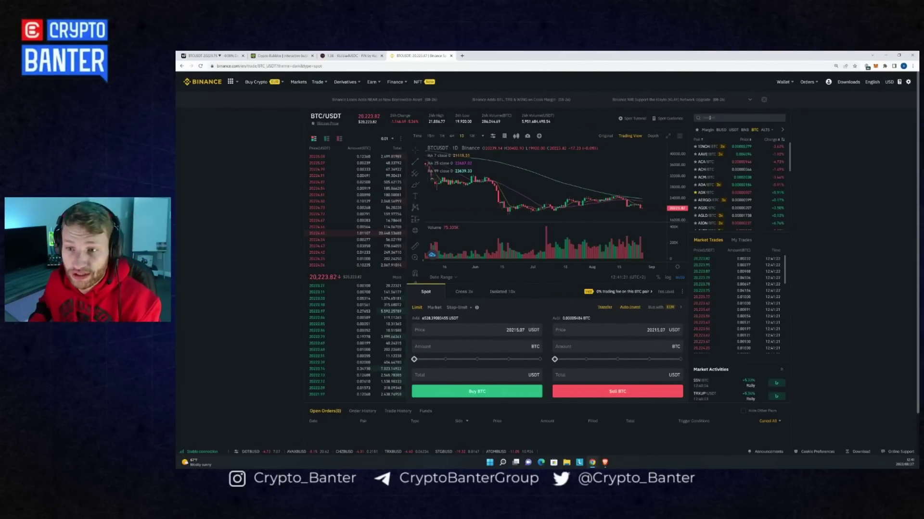
Show the USDT market pairs and search the pair list for btc, followed by eth.
{"action": "left_click", "coordinate": [733, 129]}
{"action": "left_click", "coordinate": [711, 118]}
{"action": "type", "text": "btc"}
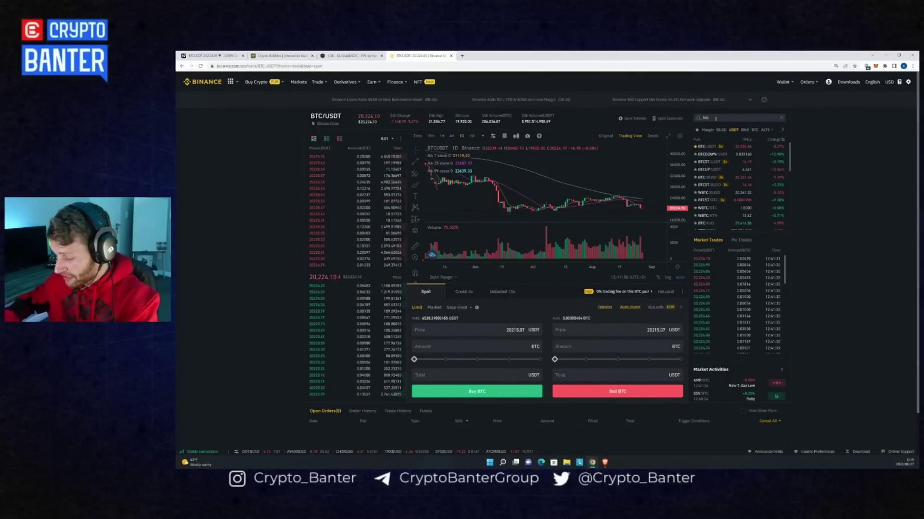
{"action": "key", "text": "BackSpace"}
{"action": "key", "text": "BackSpace"}
{"action": "key", "text": "BackSpace"}
{"action": "type", "text": "eth"}
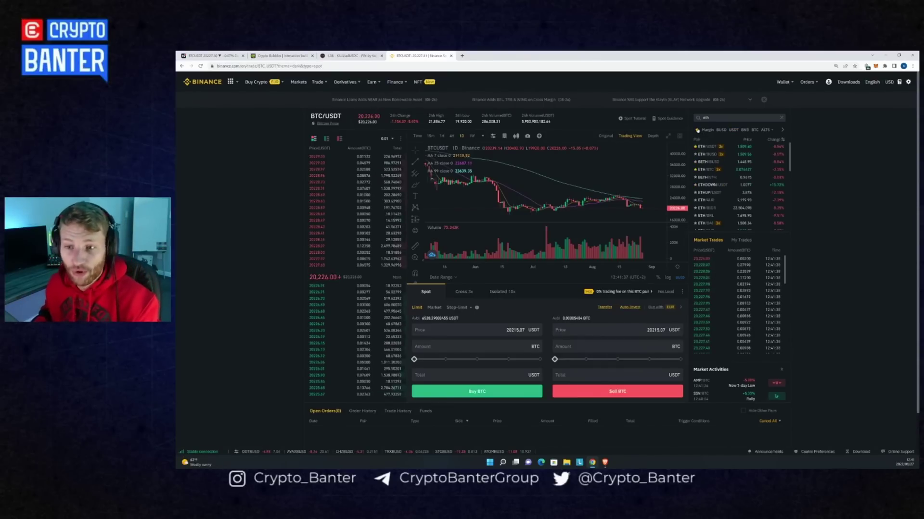
Clear the pair search and browse the list of favourite trading pairs.
{"action": "left_click", "coordinate": [782, 118]}
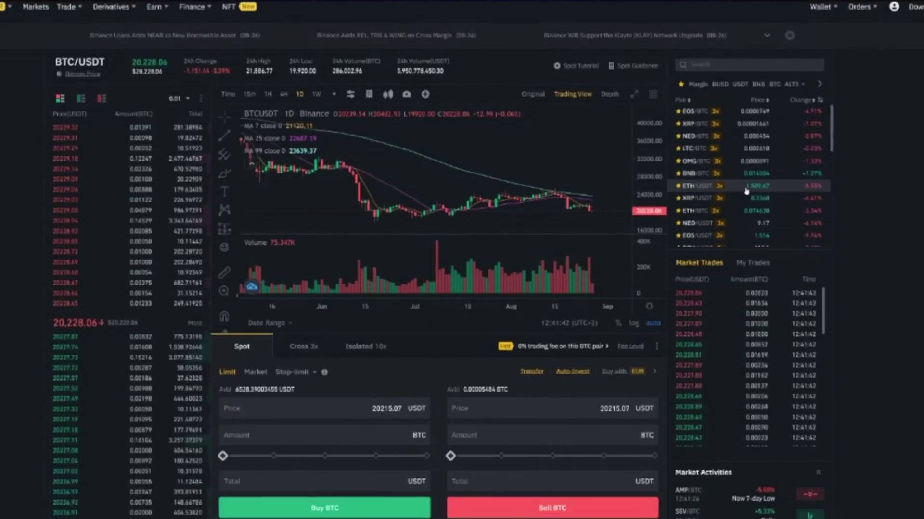
{"action": "scroll", "coordinate": [737, 195], "scroll_direction": "down", "scroll_amount": 5}
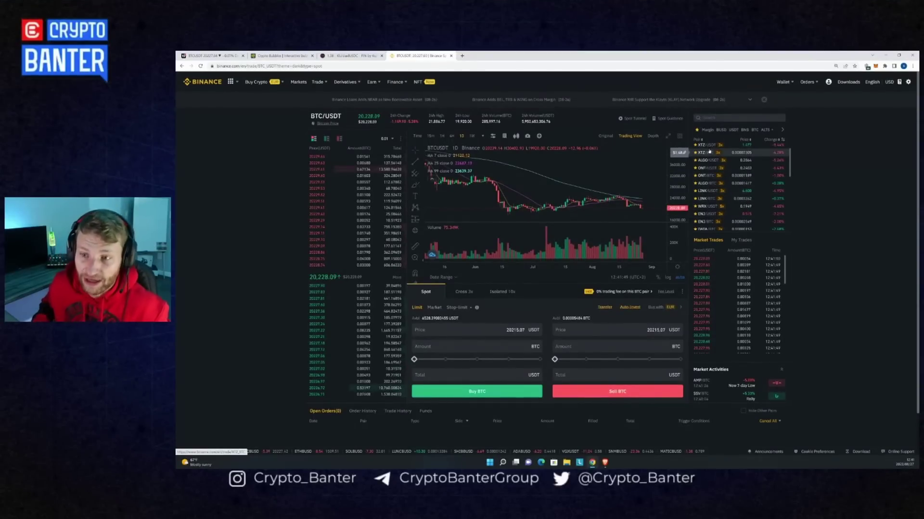
{"action": "scroll", "coordinate": [728, 184], "scroll_direction": "up", "scroll_amount": 5}
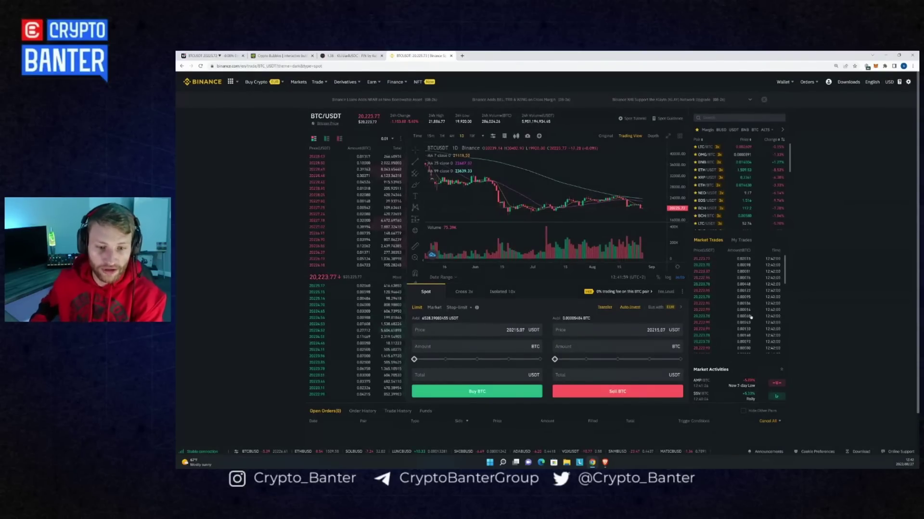
Place a limit buy order for 0.02176 BTC at a price of 18000 USDT.
{"action": "scroll", "coordinate": [496, 257], "scroll_direction": "down", "scroll_amount": 1}
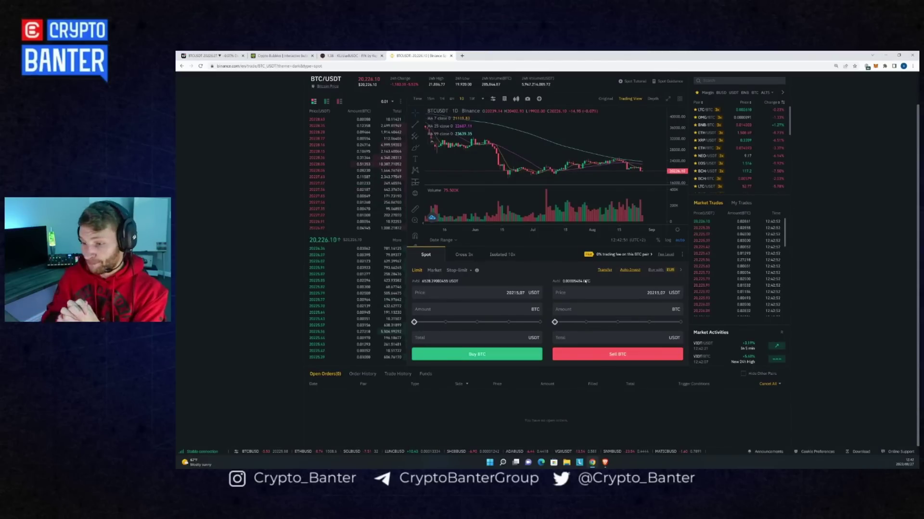
{"action": "left_click", "coordinate": [516, 292]}
{"action": "double_click", "coordinate": [515, 293]}
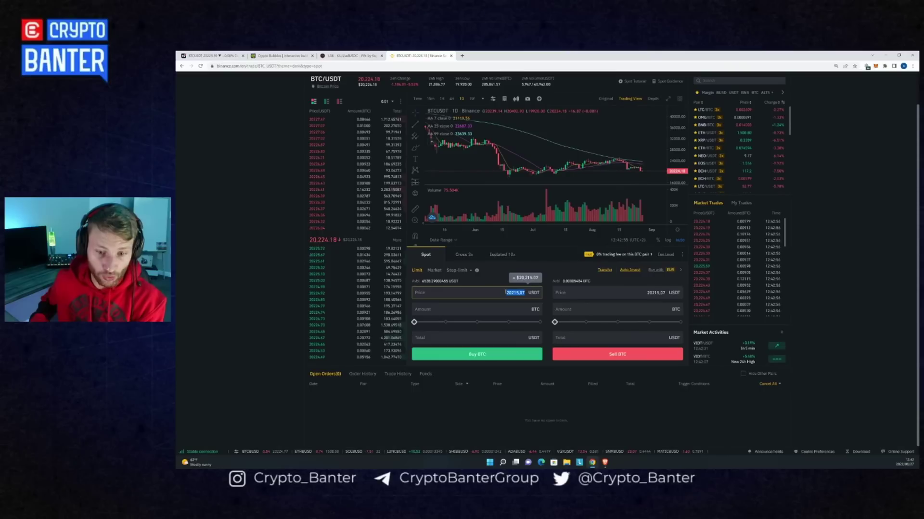
{"action": "key", "text": "BackSpace"}
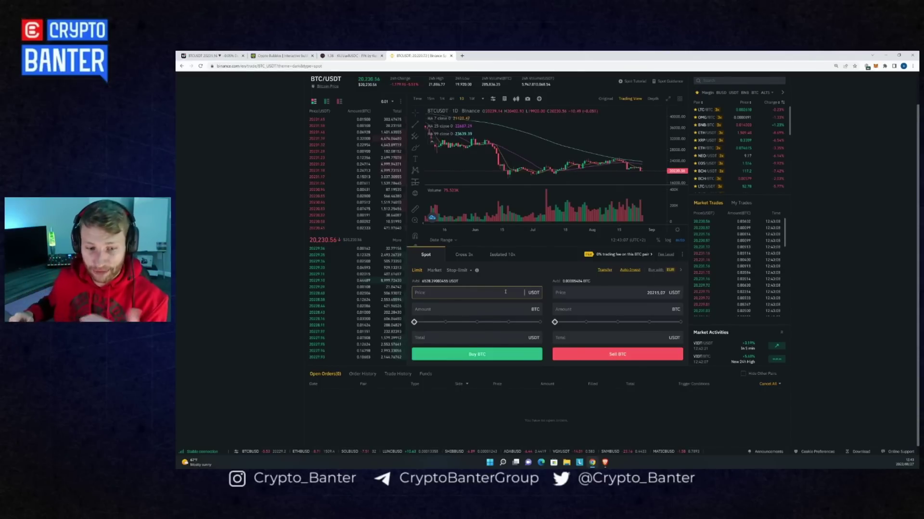
{"action": "type", "text": "1800"}
{"action": "type", "text": "0"}
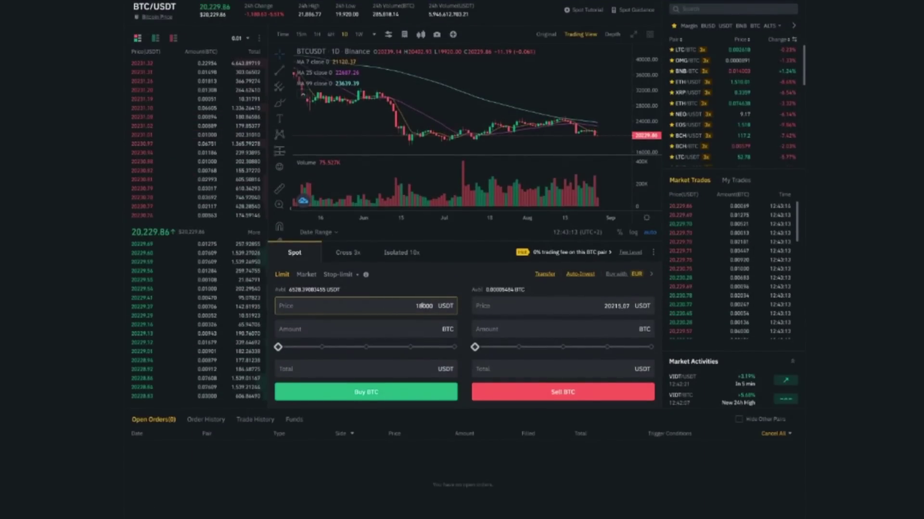
{"action": "left_click_drag", "start_coordinate": [278, 346], "coordinate": [288, 347]}
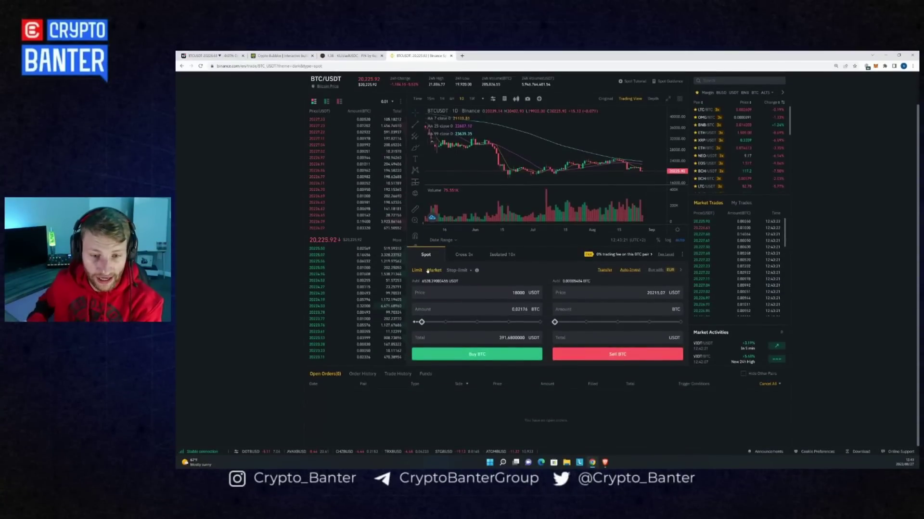
{"action": "left_click", "coordinate": [470, 355]}
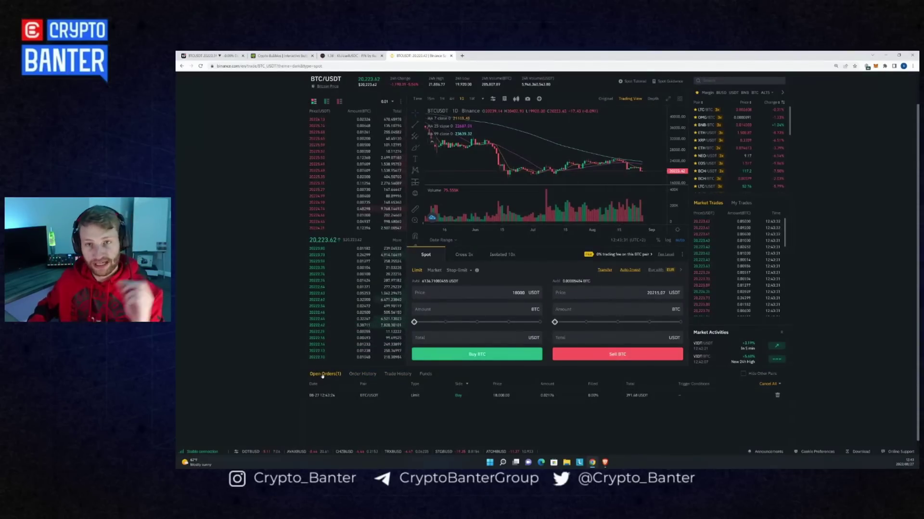
Examine the open BTC/USDT limit order's type, side, price and total.
{"action": "left_click_drag", "start_coordinate": [359, 395], "coordinate": [519, 399]}
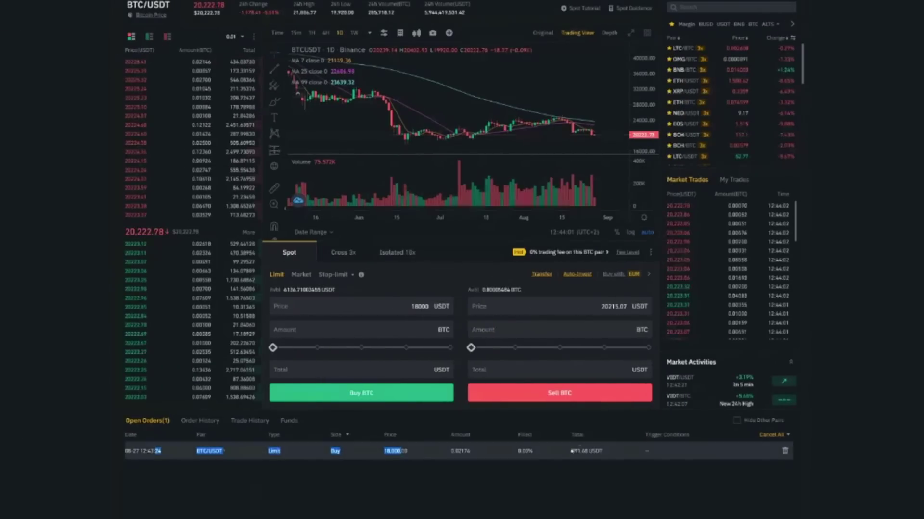
{"action": "left_click", "coordinate": [588, 451]}
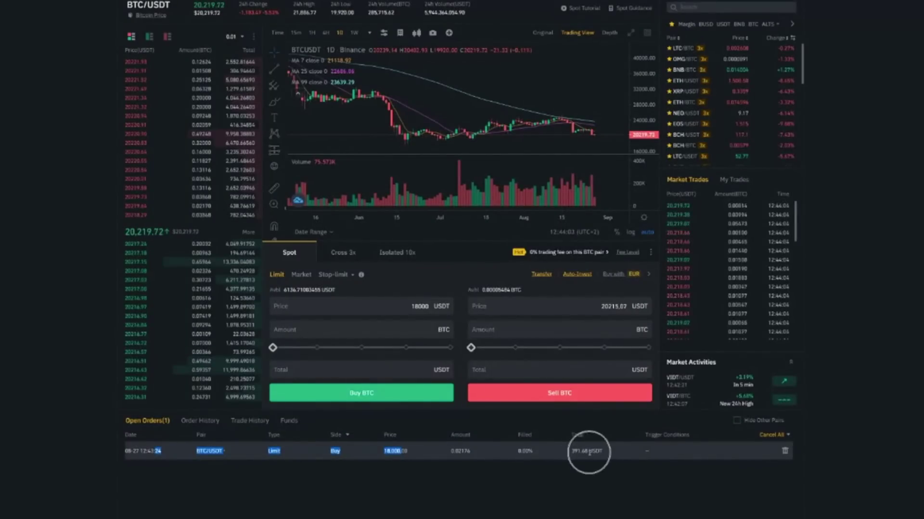
{"action": "left_click", "coordinate": [504, 292]}
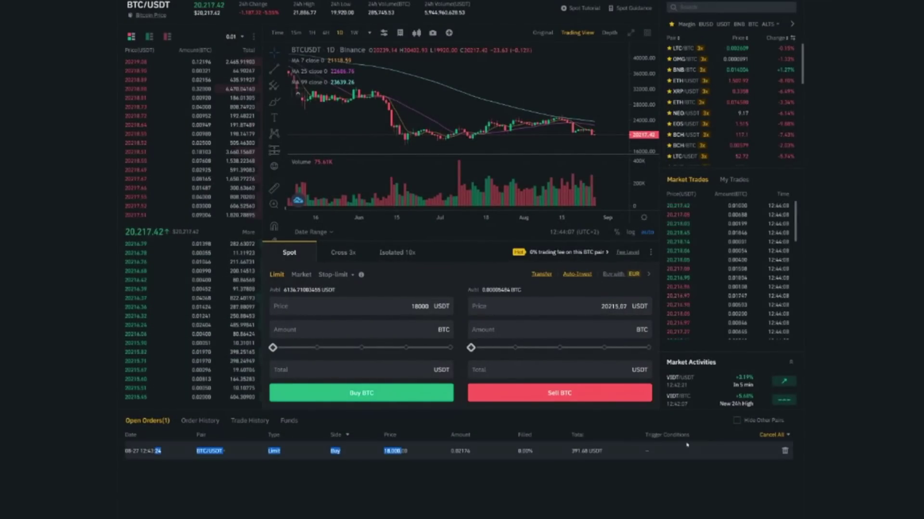
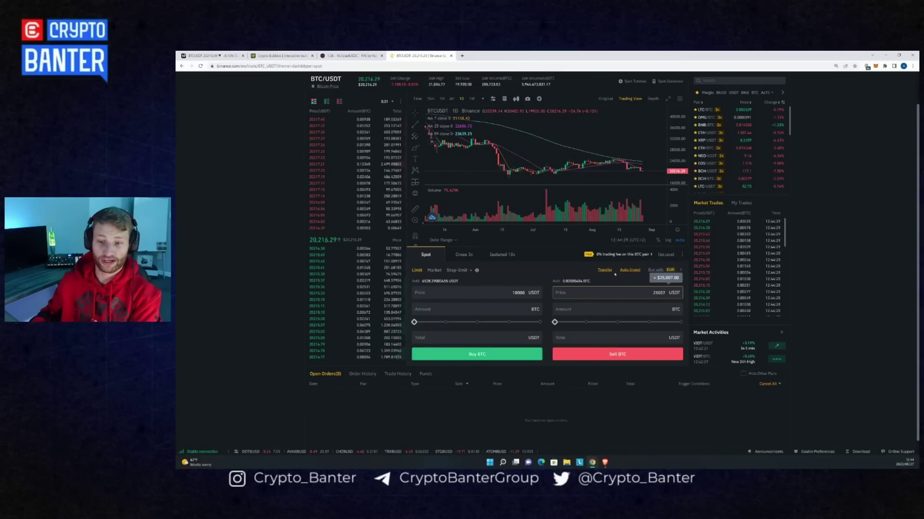
Try to place a limit sell order for the full available 0.00005 BTC at 25007 USDT.
{"action": "left_click_drag", "start_coordinate": [555, 322], "coordinate": [681, 323]}
{"action": "left_click", "coordinate": [617, 354]}
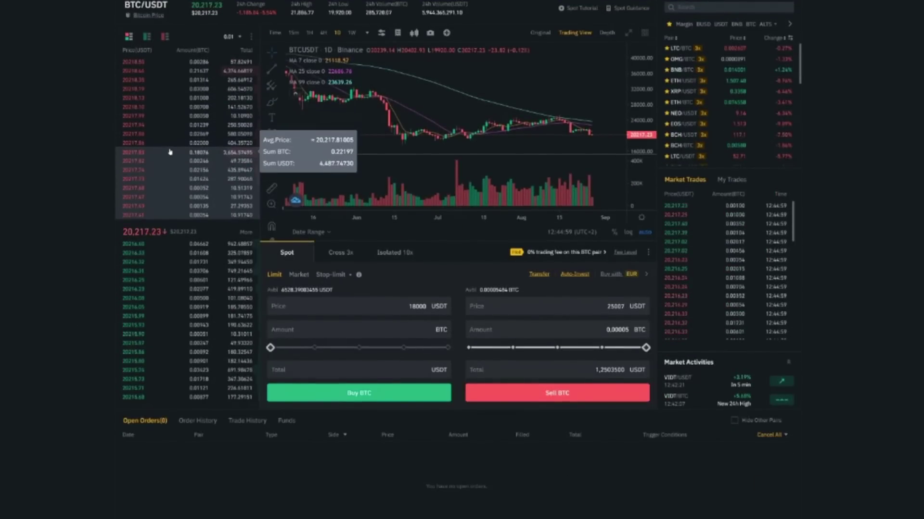
Highlight the current BTC price between the order book's sell and buy orders.
{"action": "left_click_drag", "start_coordinate": [149, 232], "coordinate": [122, 232]}
{"action": "double_click", "coordinate": [136, 231]}
{"action": "double_click", "coordinate": [184, 233]}
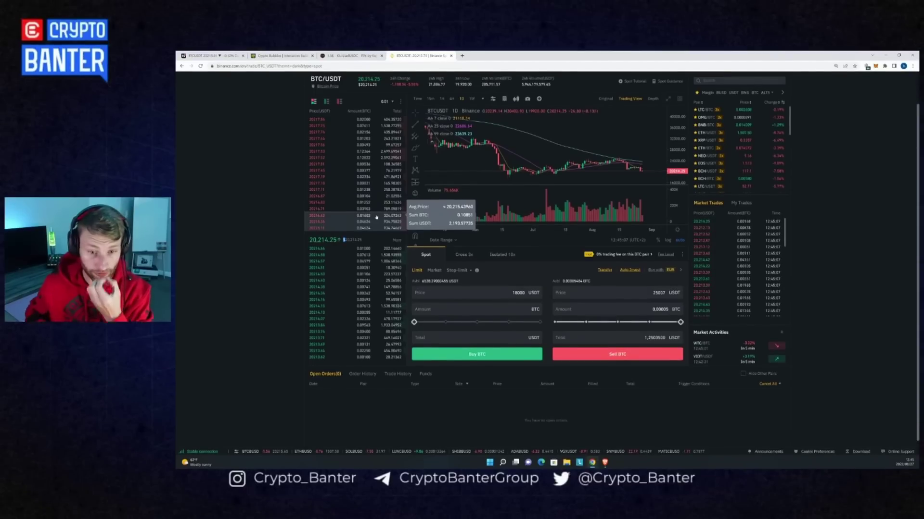
Place a market buy order for 0.00323 BTC and check the available BTC balance.
{"action": "left_click", "coordinate": [434, 271]}
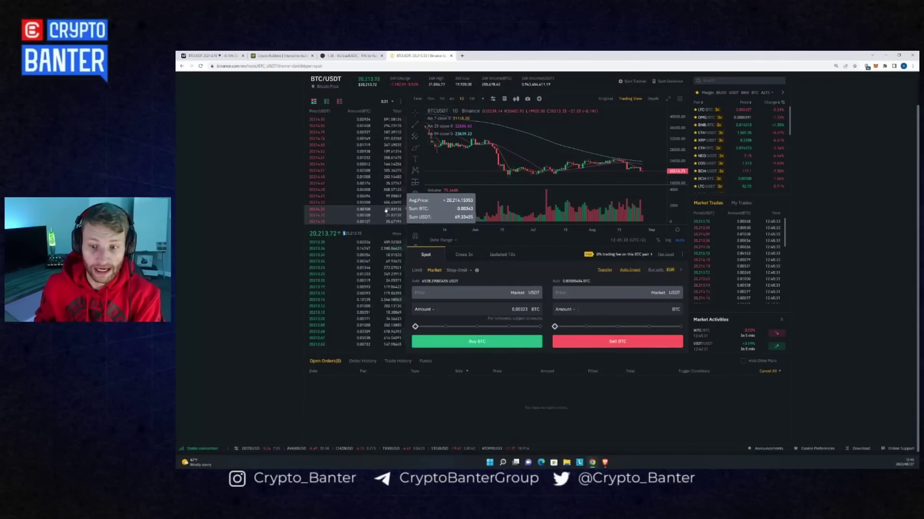
{"action": "left_click", "coordinate": [455, 340]}
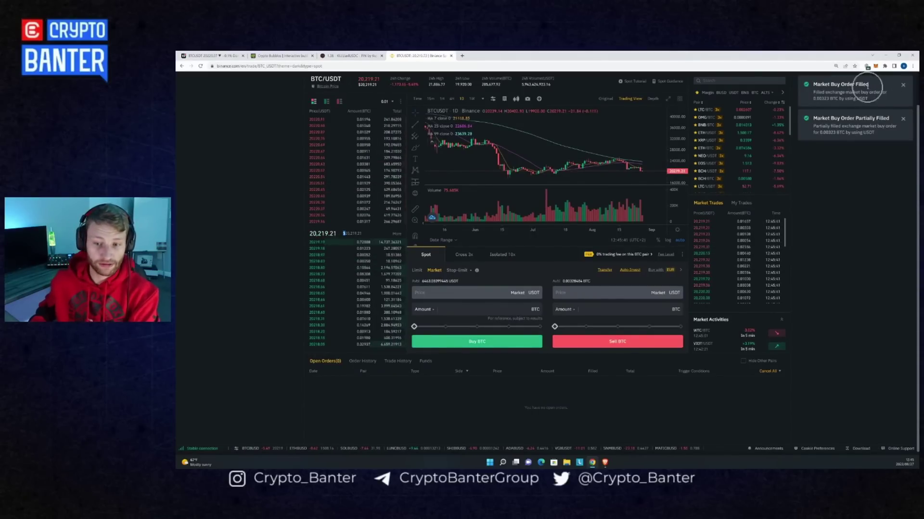
{"action": "left_click", "coordinate": [577, 283]}
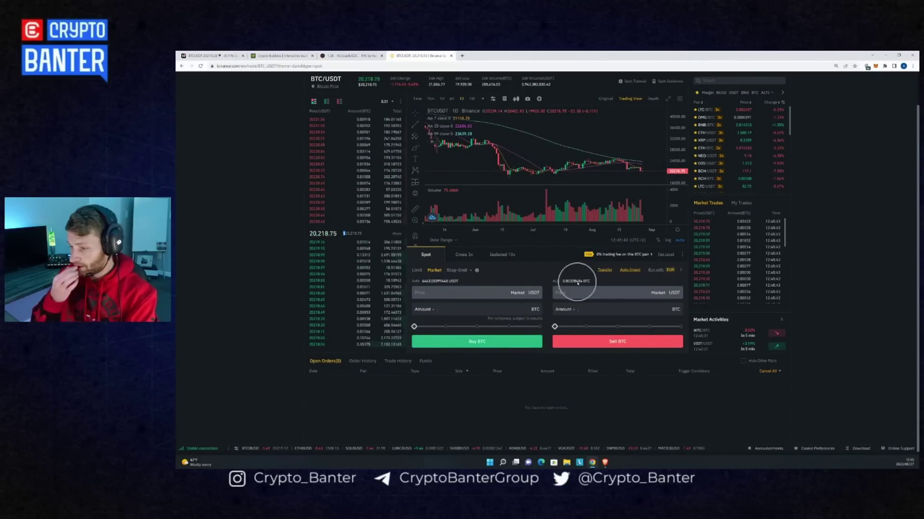
{"action": "left_click", "coordinate": [577, 283]}
{"action": "left_click", "coordinate": [577, 283]}
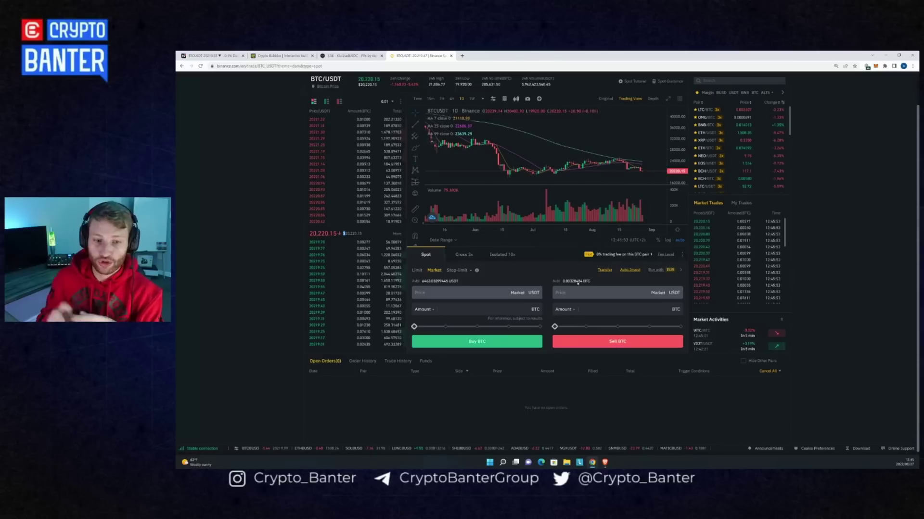
Compare the highlighted current price with the order book's sell orders and look at the market order form.
{"action": "left_click_drag", "start_coordinate": [361, 234], "coordinate": [311, 233]}
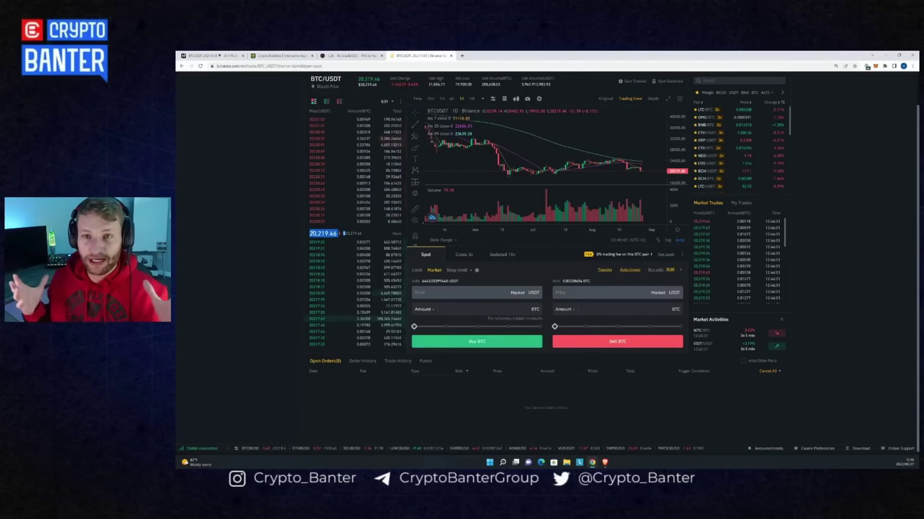
{"action": "mouse_move", "coordinate": [358, 207]}
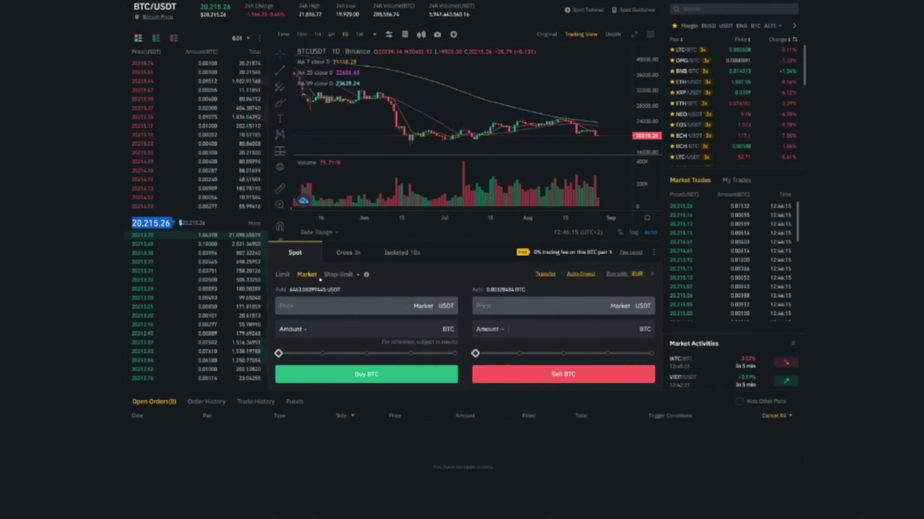
{"action": "left_click", "coordinate": [305, 277]}
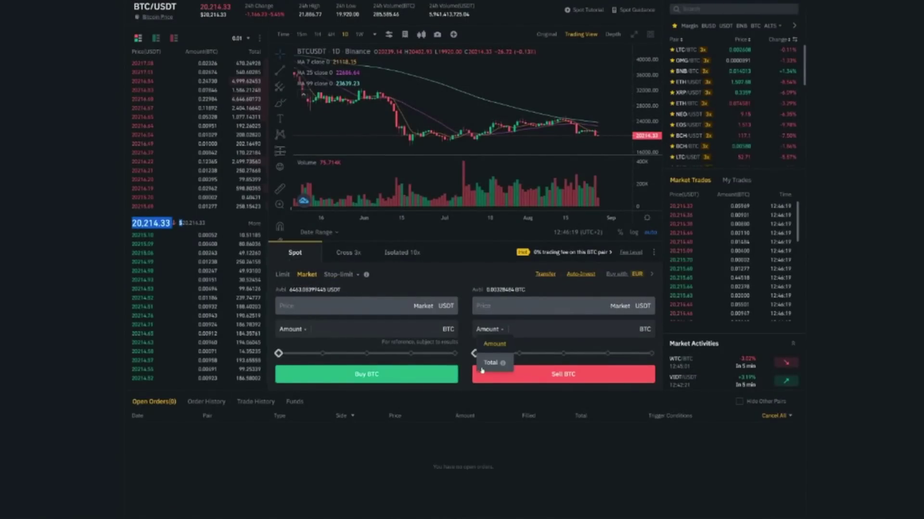
Place a market sell order for nearly all of the available BTC and bring up the stop-limit order form.
{"action": "left_click_drag", "start_coordinate": [475, 354], "coordinate": [645, 354]}
{"action": "left_click", "coordinate": [552, 375]}
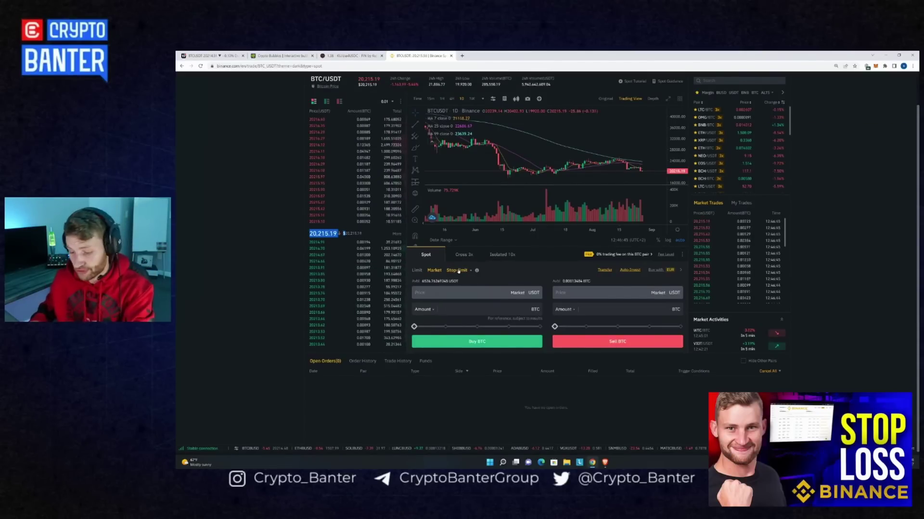
{"action": "left_click", "coordinate": [458, 271]}
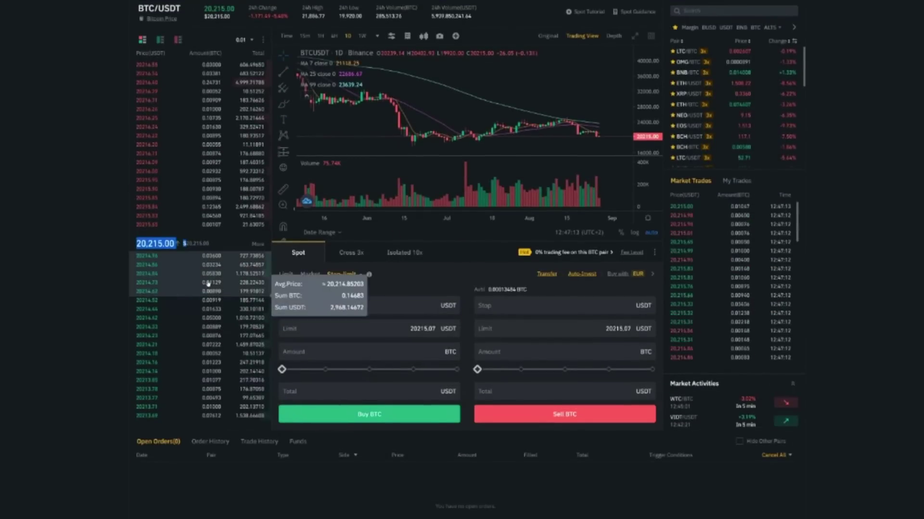
{"action": "mouse_move", "coordinate": [192, 367]}
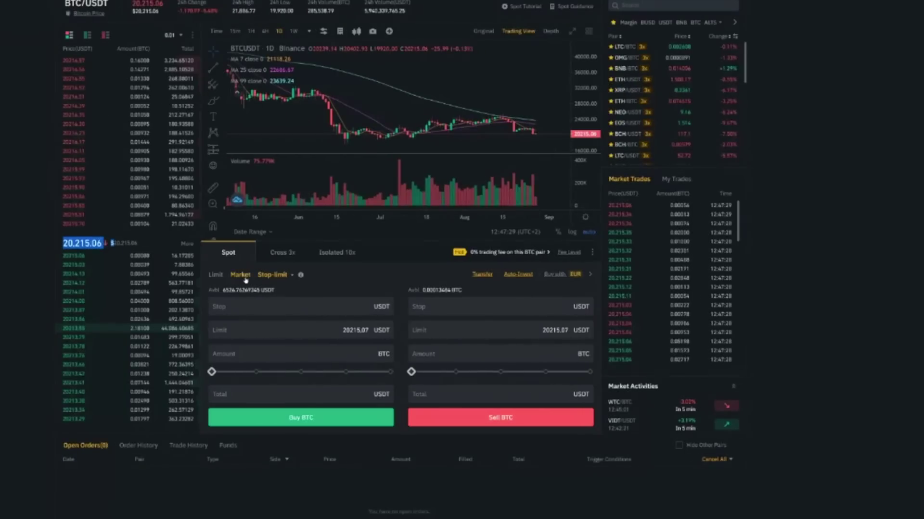
Place a market buy order for 0.00323 BTC.
{"action": "left_click", "coordinate": [241, 275]}
{"action": "left_click", "coordinate": [213, 355]}
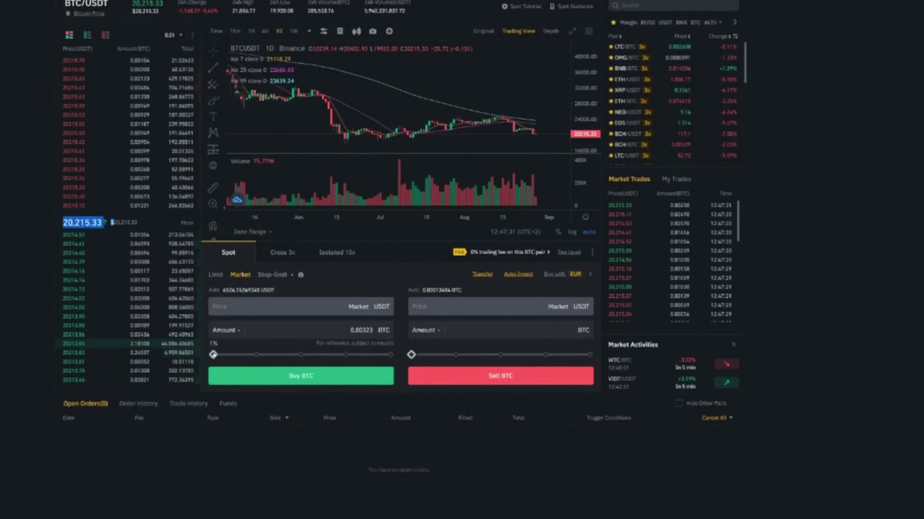
{"action": "left_click", "coordinate": [275, 377]}
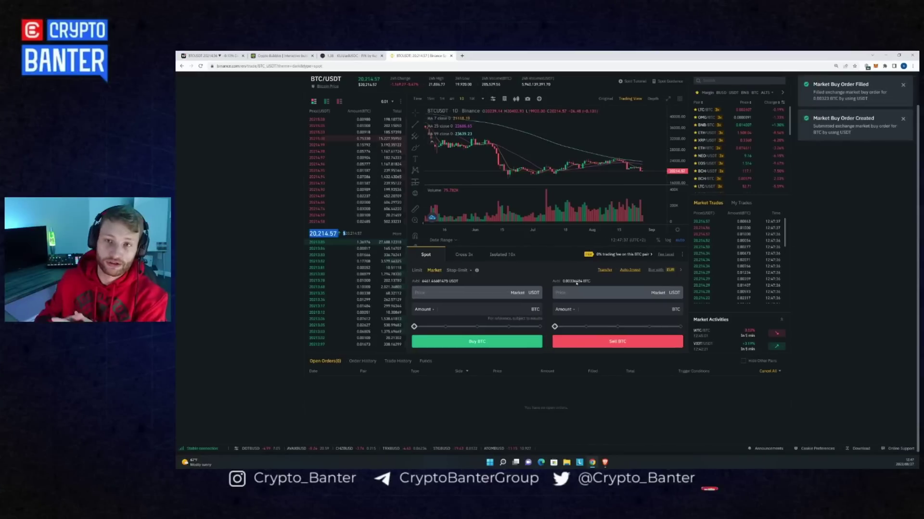
Switch to a stop-limit order and set the sell side's stop price to 20000 USDT.
{"action": "left_click", "coordinate": [456, 271]}
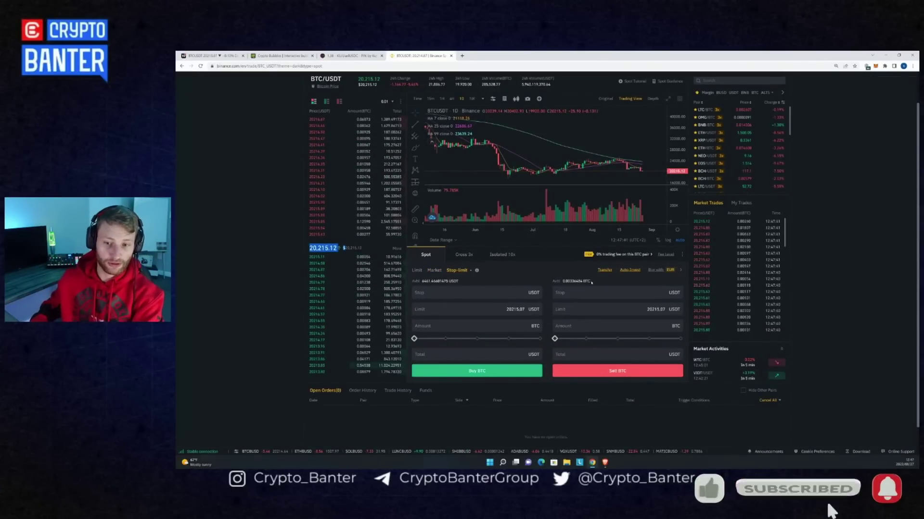
{"action": "left_click", "coordinate": [623, 295]}
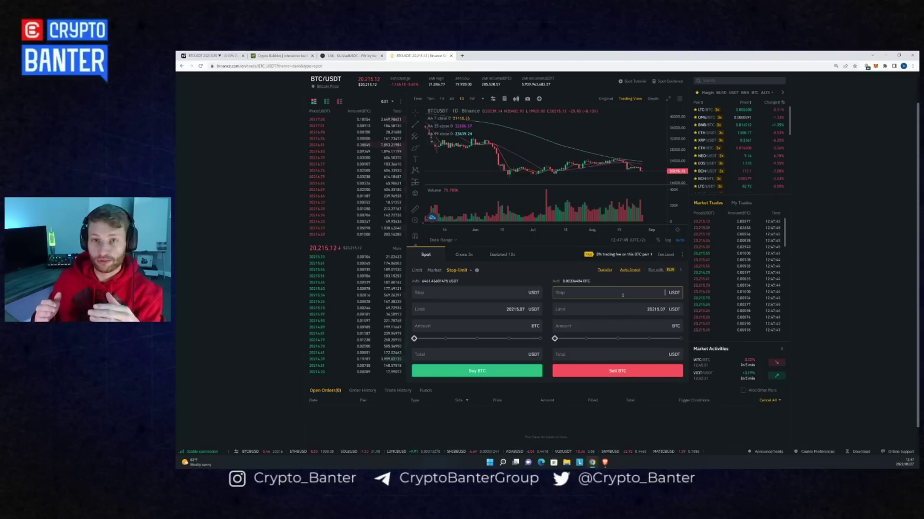
{"action": "type", "text": "0000"}
{"action": "key", "text": "Tab"}
Replace the sell side's limit price with 19800 USDT.
{"action": "left_click", "coordinate": [664, 309]}
{"action": "key", "text": "BackSpace"}
{"action": "key", "text": "BackSpace"}
{"action": "key", "text": "BackSpace"}
{"action": "key", "text": "BackSpace"}
{"action": "key", "text": "BackSpace"}
{"action": "key", "text": "BackSpace"}
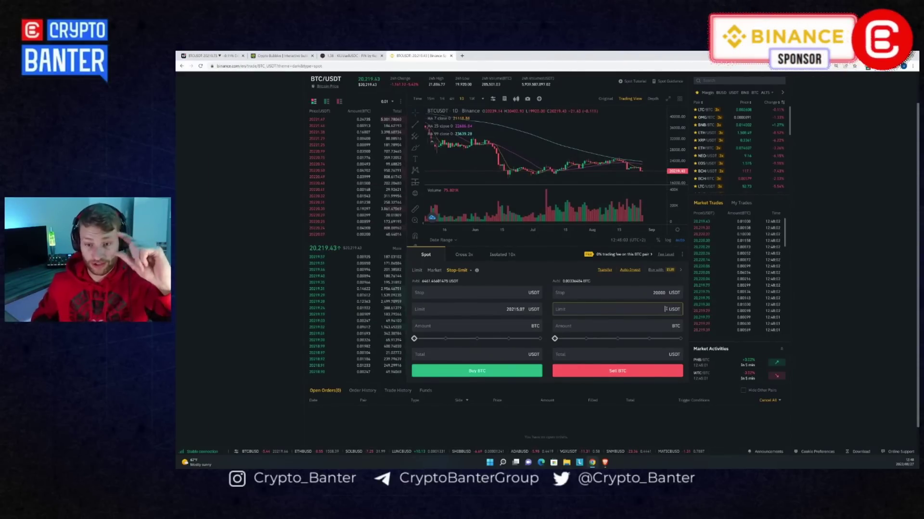
{"action": "left_click", "coordinate": [666, 308]}
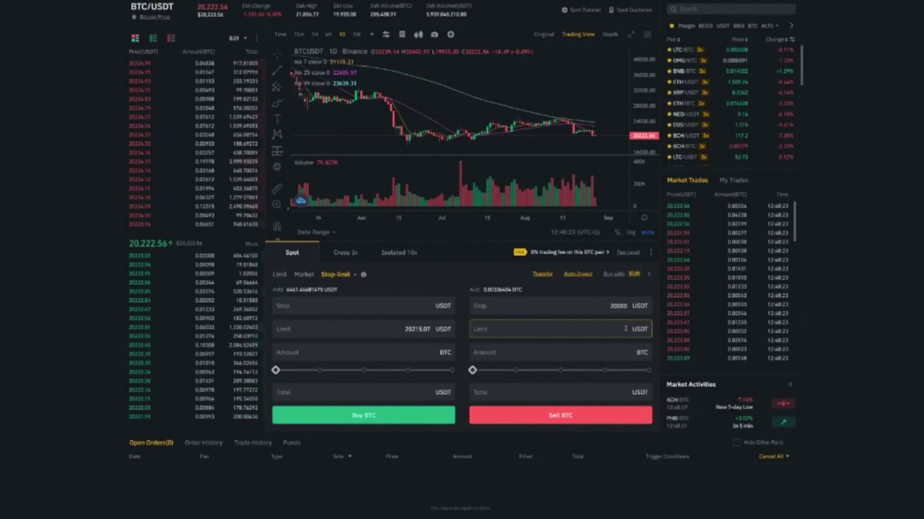
{"action": "type", "text": "199"}
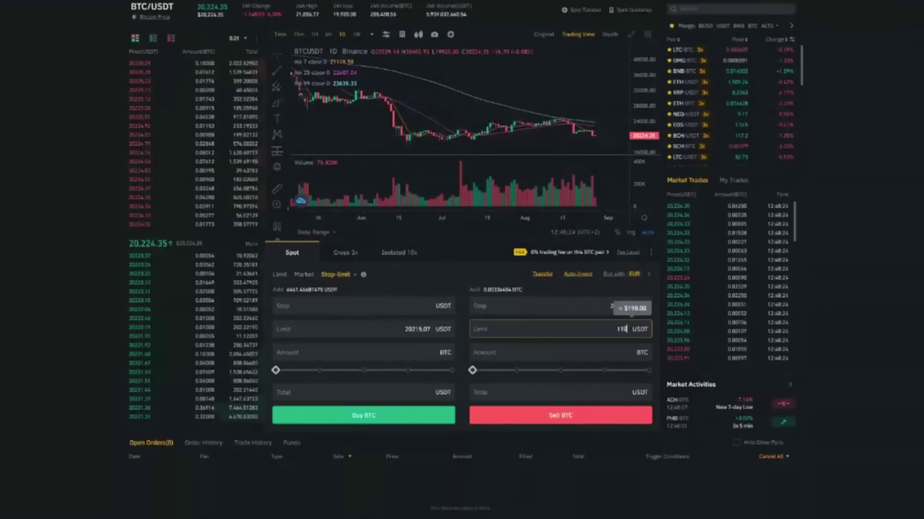
{"action": "type", "text": "00"}
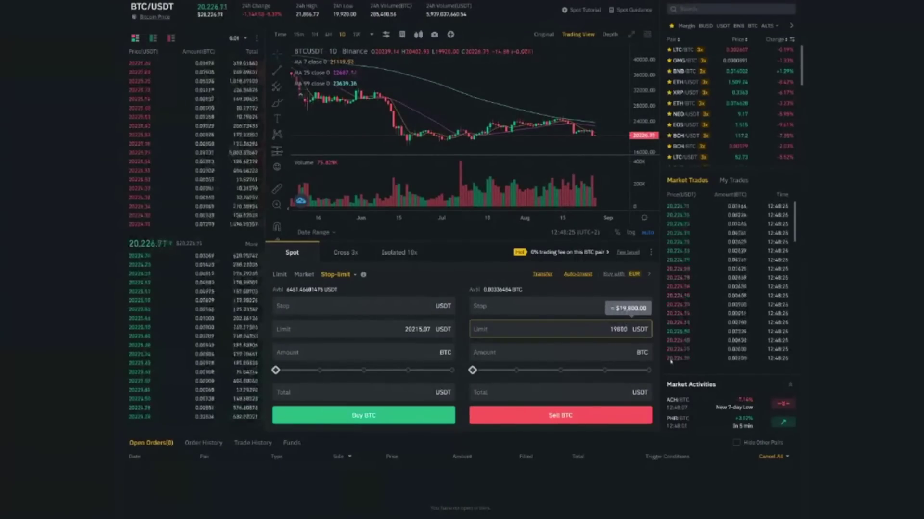
Set the sell amount to the maximum 0.00336 BTC and place the stop-limit sell order with its 20000 USDT stop.
{"action": "key", "text": "shift+Tab"}
{"action": "type", "text": "20000"}
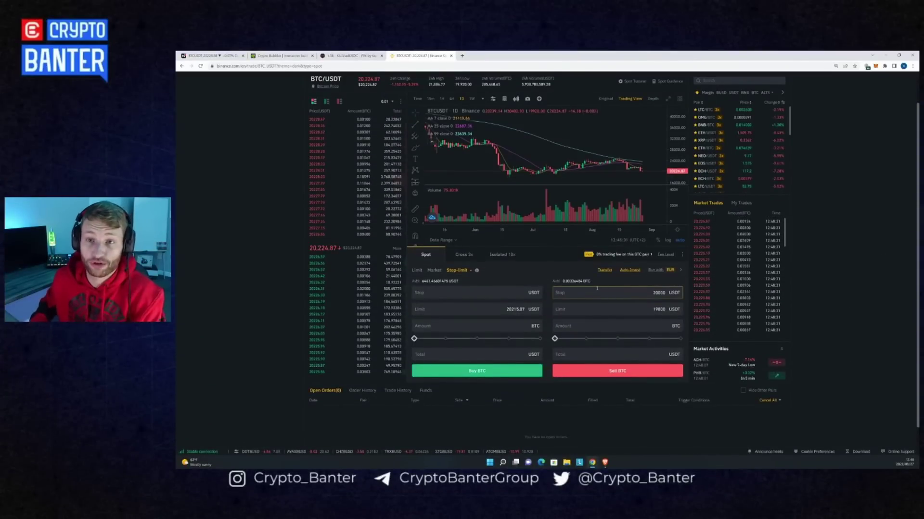
{"action": "left_click", "coordinate": [649, 309]}
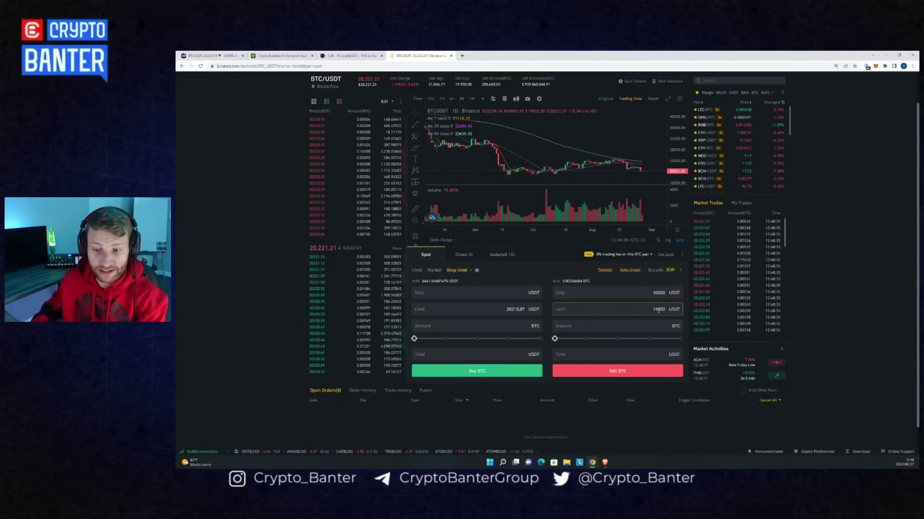
{"action": "left_click", "coordinate": [637, 281]}
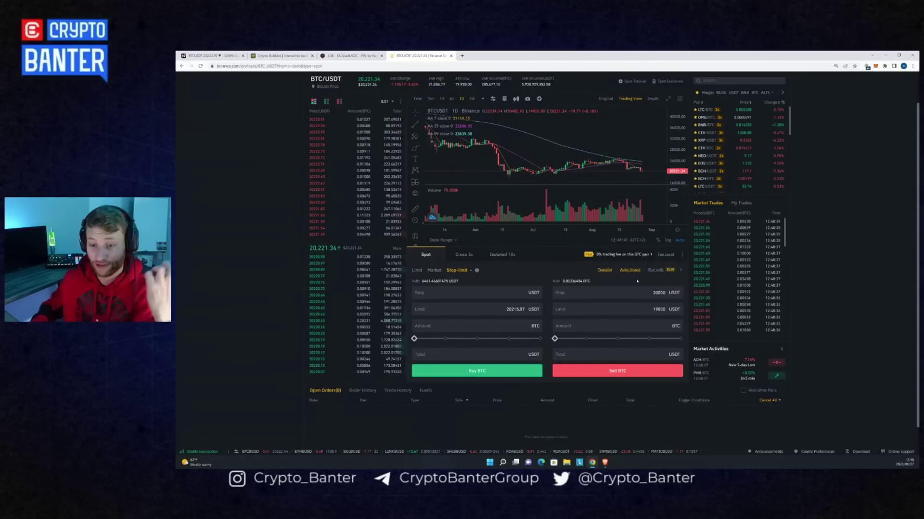
{"action": "left_click", "coordinate": [648, 293]}
{"action": "key", "text": "Tab"}
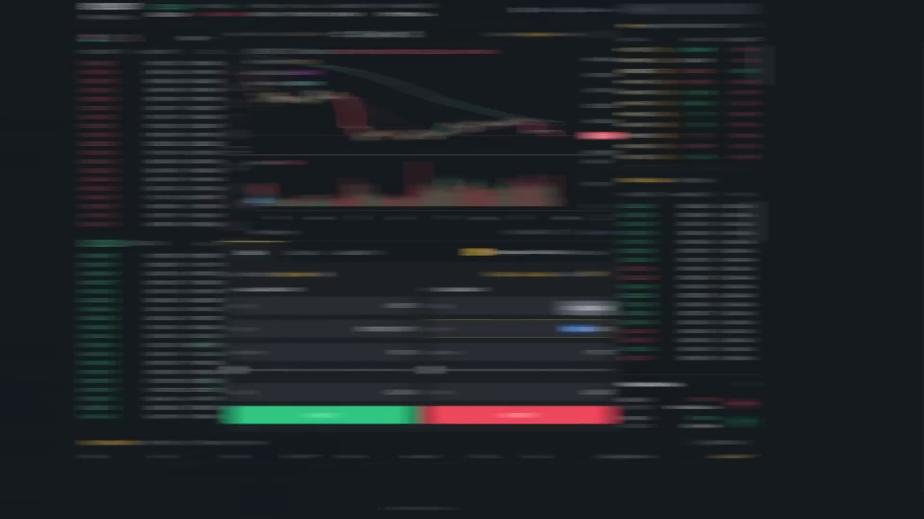
{"action": "left_click_drag", "start_coordinate": [476, 370], "coordinate": [663, 367]}
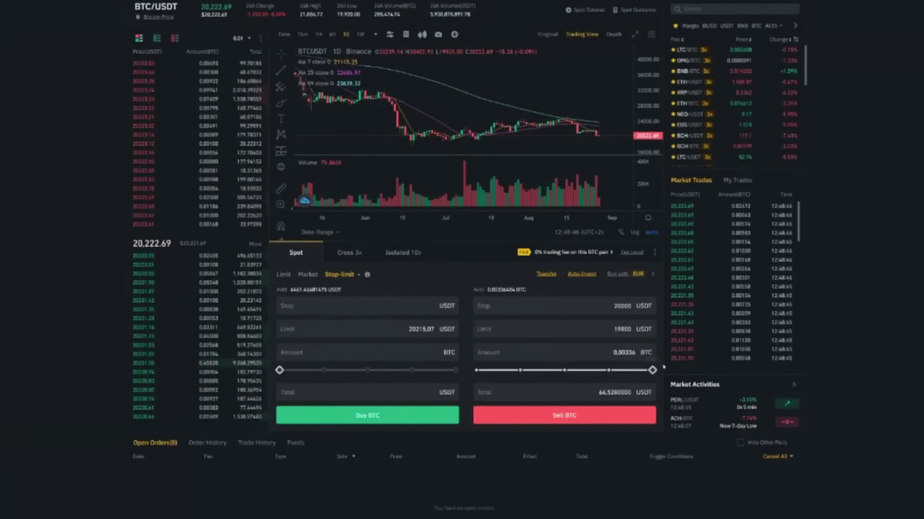
{"action": "left_click", "coordinate": [562, 418]}
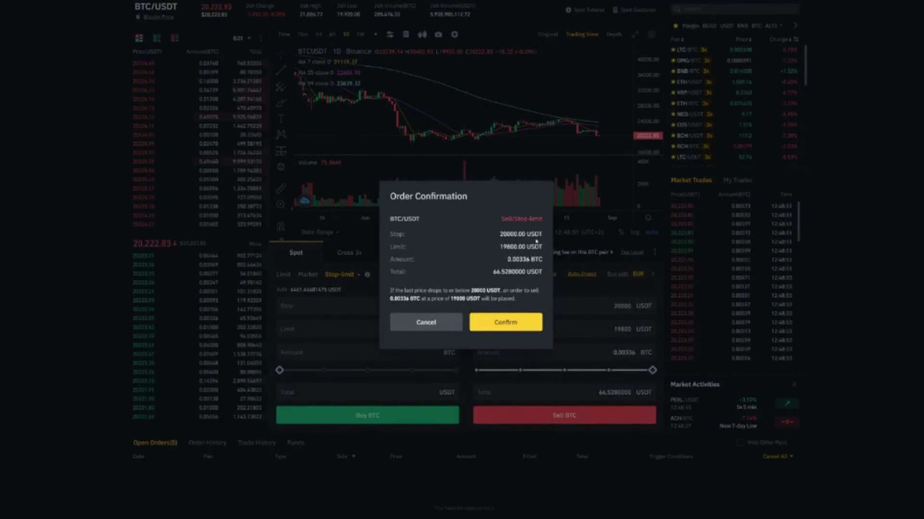
{"action": "left_click", "coordinate": [500, 326]}
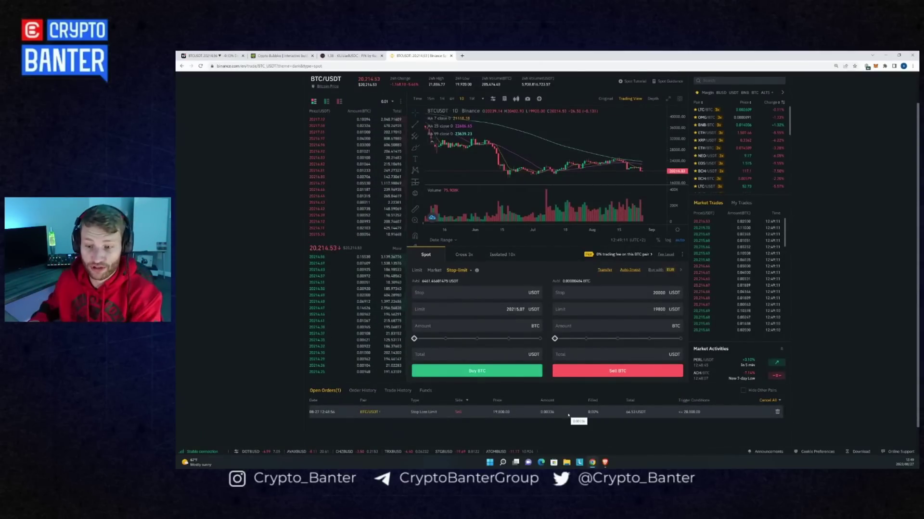
Cancel the open stop-limit sell order and check the available BTC balance.
{"action": "left_click", "coordinate": [777, 412]}
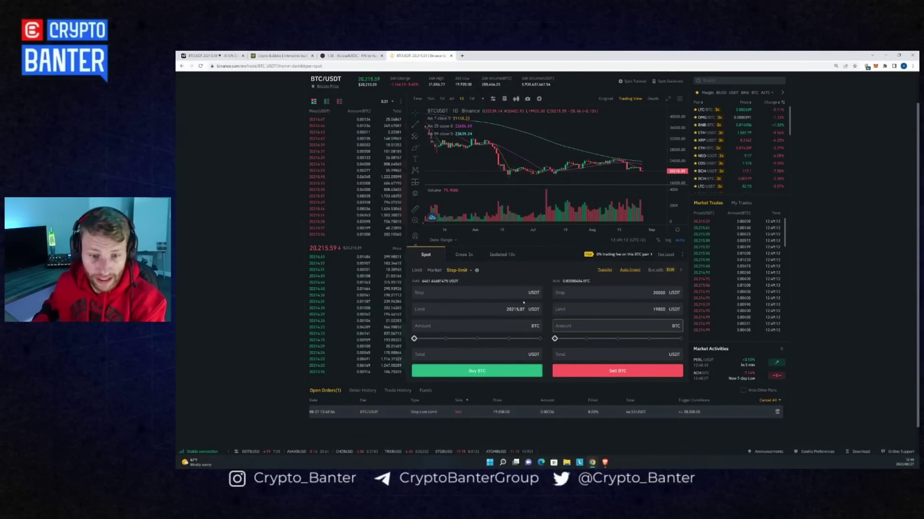
{"action": "left_click", "coordinate": [469, 270]}
{"action": "left_click", "coordinate": [470, 270]}
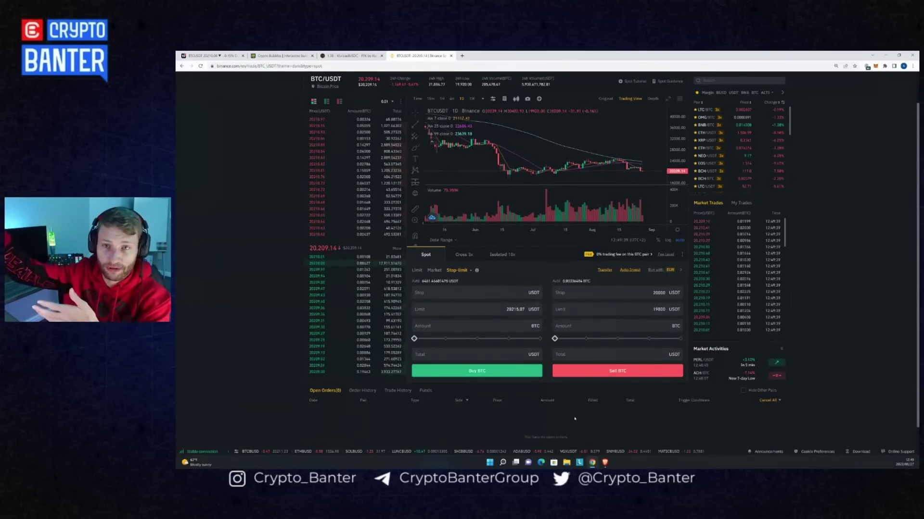
{"action": "left_click", "coordinate": [578, 282]}
{"action": "left_click", "coordinate": [578, 282]}
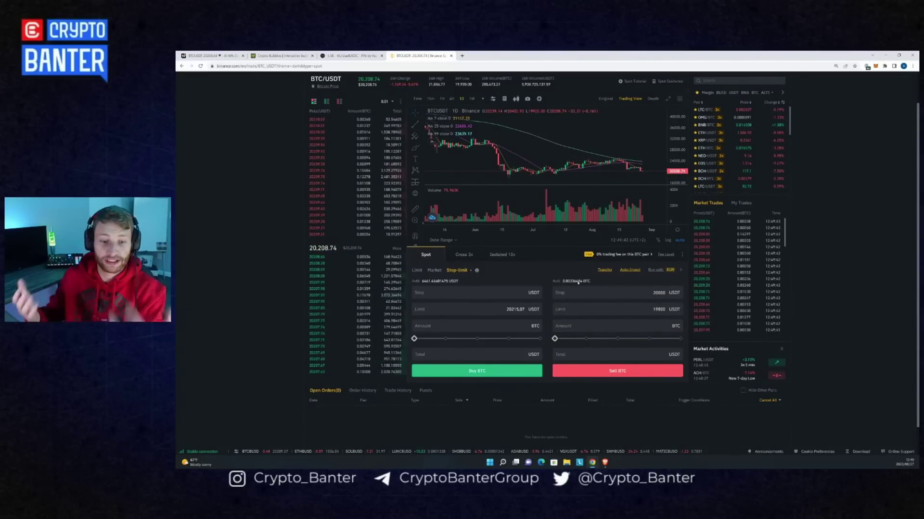
Switch to an OCO order and set the sell side's price to 21000 USDT and its stop to 20000 USDT.
{"action": "left_click", "coordinate": [471, 269]}
{"action": "left_click", "coordinate": [455, 307]}
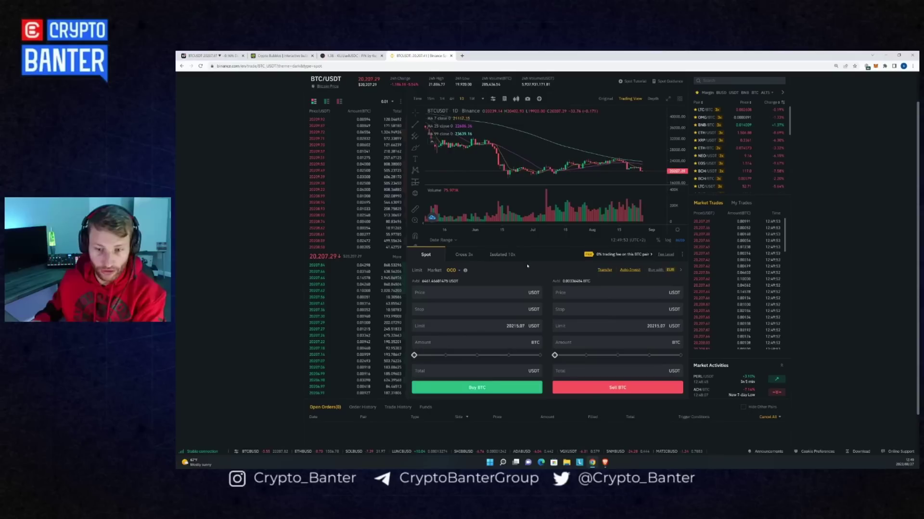
{"action": "left_click", "coordinate": [598, 292]}
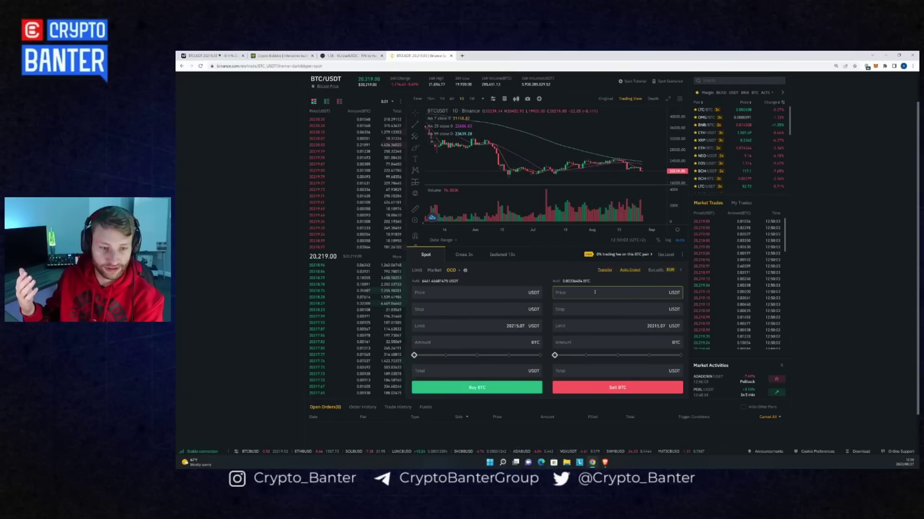
{"action": "type", "text": "21000"}
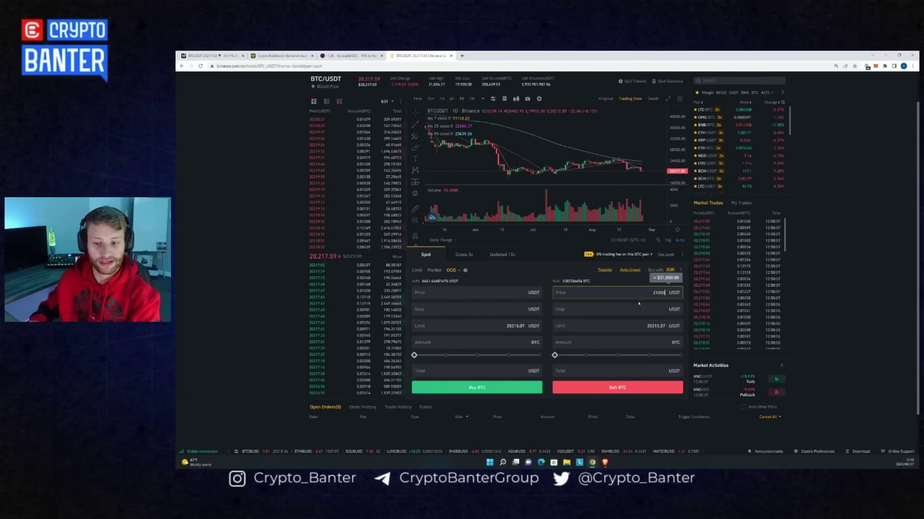
{"action": "left_click", "coordinate": [638, 308]}
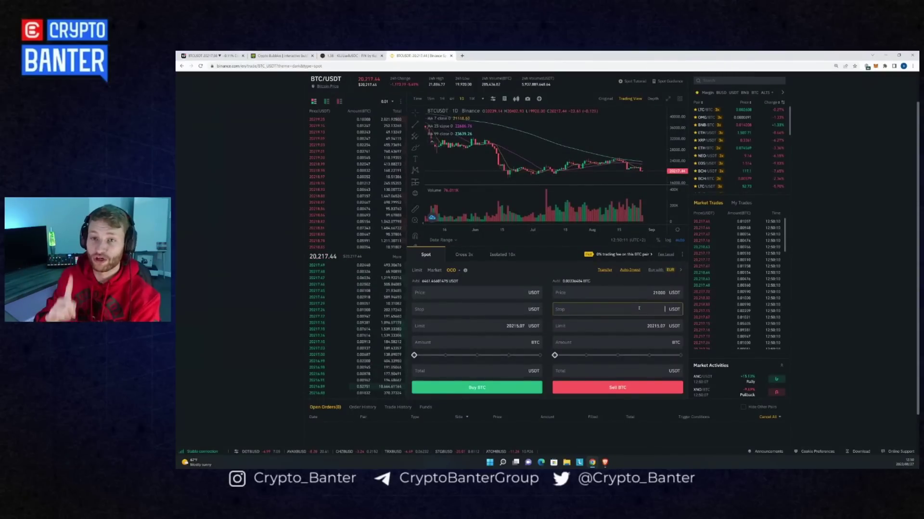
{"action": "type", "text": "2000"}
Set the OCO sell order's limit price to 19800 USDT.
{"action": "left_click", "coordinate": [666, 326]}
{"action": "left_click_drag", "start_coordinate": [666, 326], "coordinate": [644, 329]}
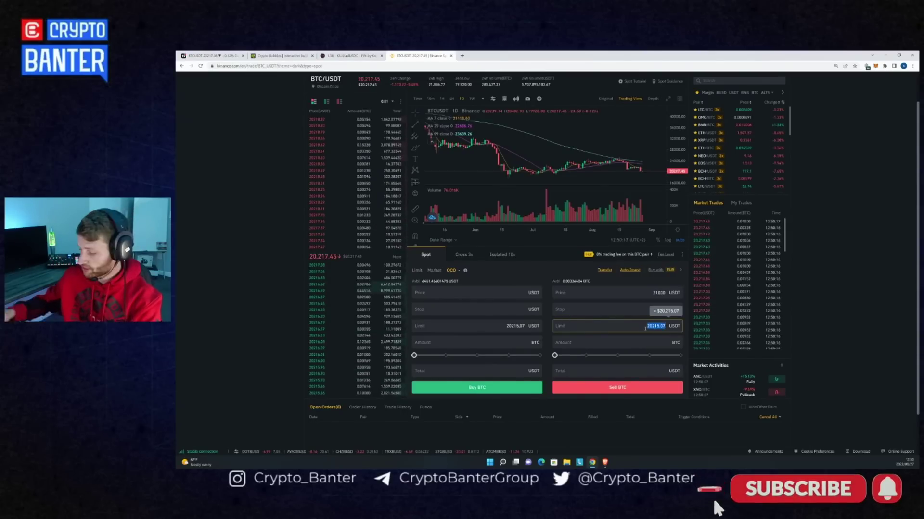
{"action": "key", "text": "BackSpace"}
{"action": "type", "text": "19800"}
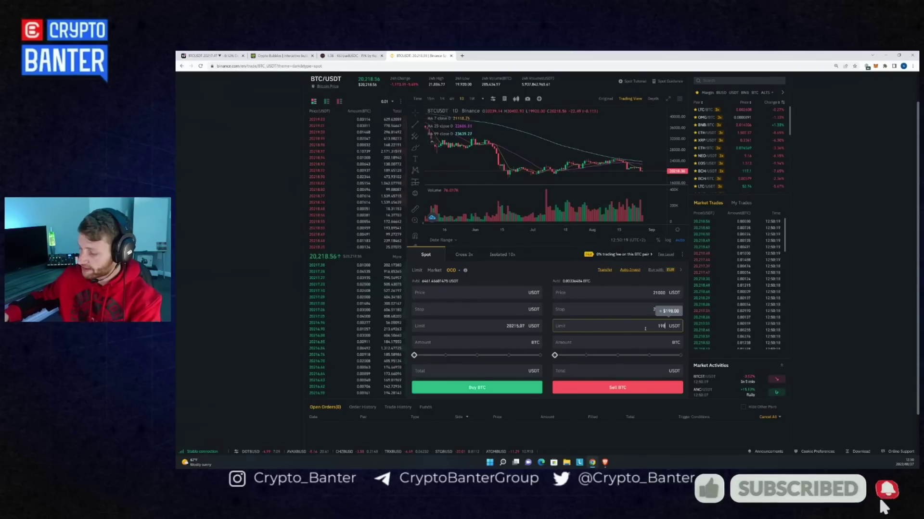
Set the sell amount to the full available 0.00336 BTC and place the OCO sell order.
{"action": "left_click", "coordinate": [555, 355]}
{"action": "left_click_drag", "start_coordinate": [555, 355], "coordinate": [624, 357]}
{"action": "left_click", "coordinate": [680, 355]}
{"action": "left_click", "coordinate": [619, 389]}
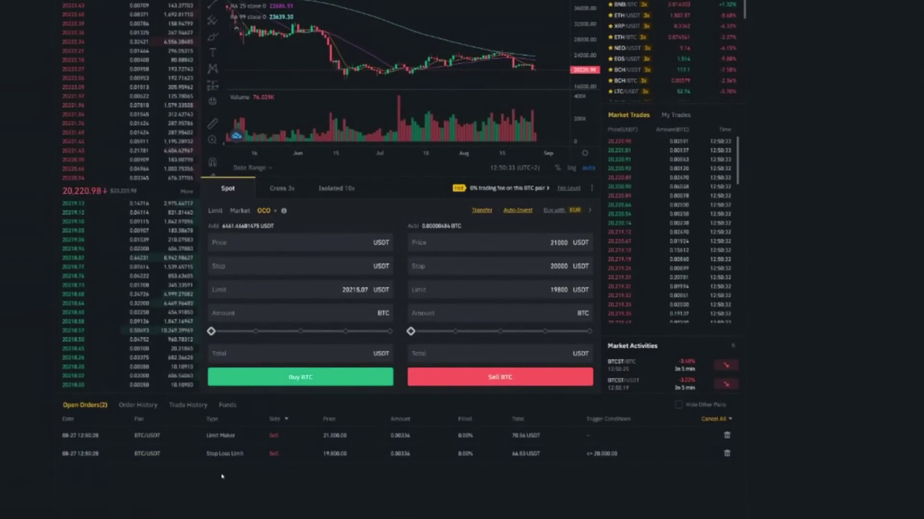
Examine the types and prices of the Stop Loss Limit and Limit Maker entries in the open orders.
{"action": "left_click", "coordinate": [235, 453]}
{"action": "left_click", "coordinate": [336, 454]}
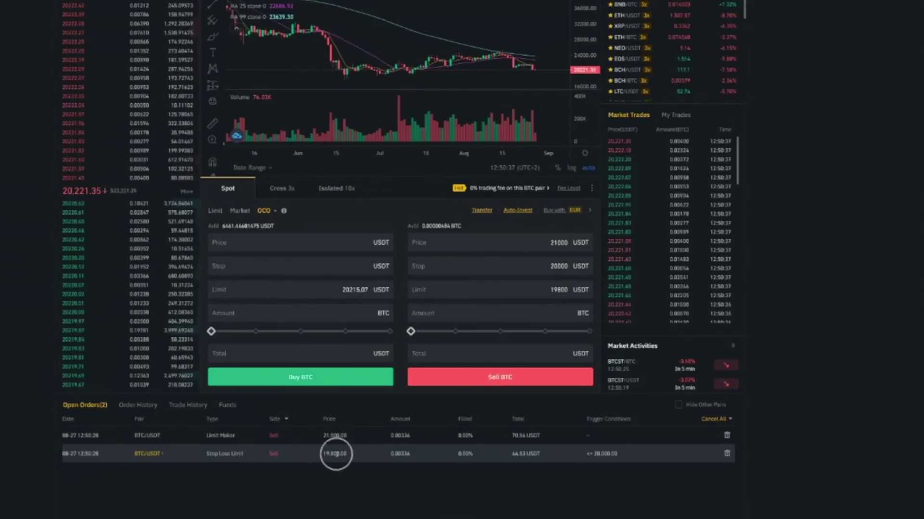
{"action": "left_click", "coordinate": [221, 436]}
{"action": "left_click", "coordinate": [338, 434]}
{"action": "left_click", "coordinate": [338, 432]}
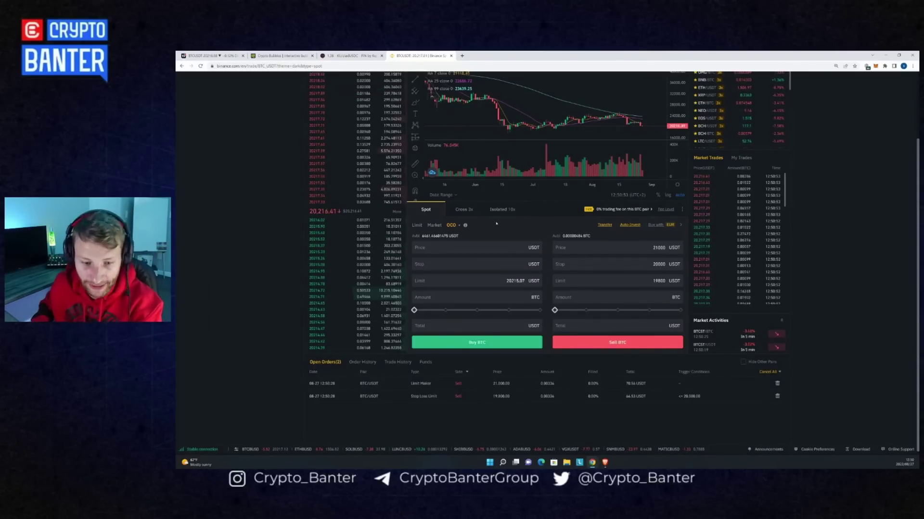
Switch to a trailing stop order and set the buy side's trailing delta to 1%.
{"action": "mouse_move", "coordinate": [456, 226]}
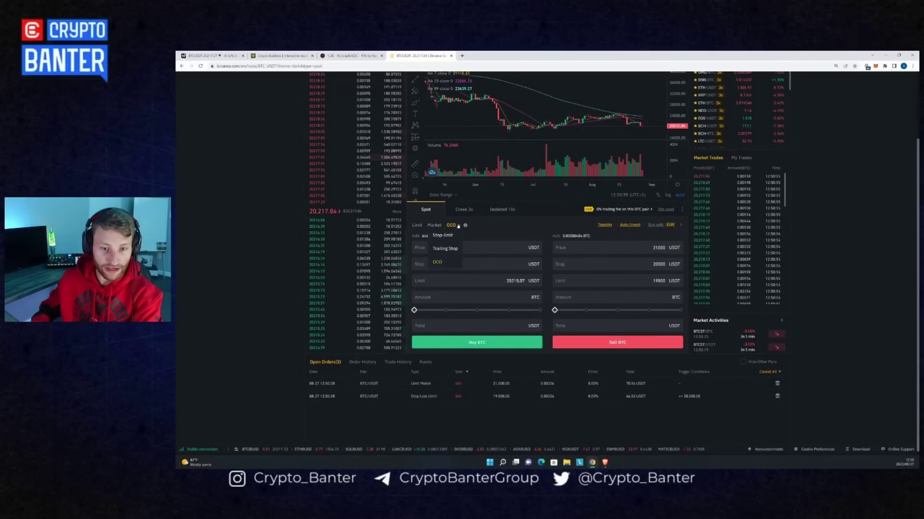
{"action": "left_click", "coordinate": [445, 248]}
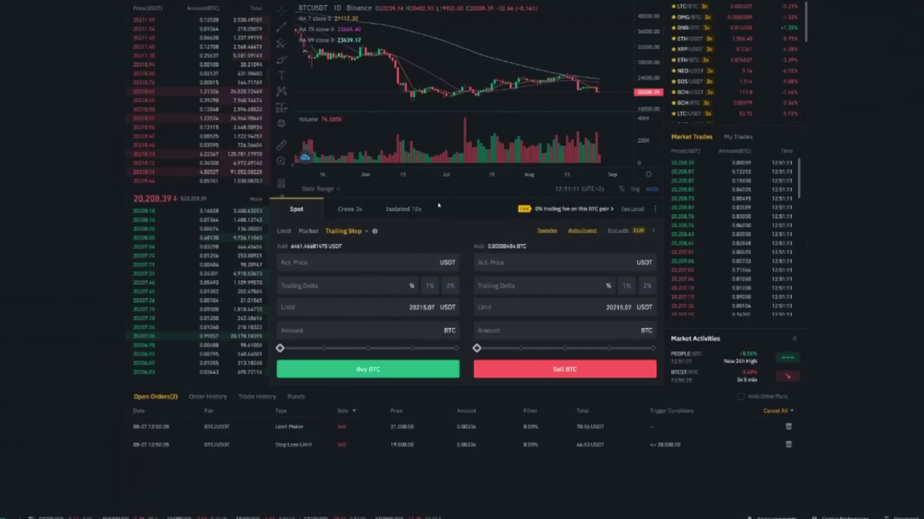
{"action": "left_click", "coordinate": [429, 286]}
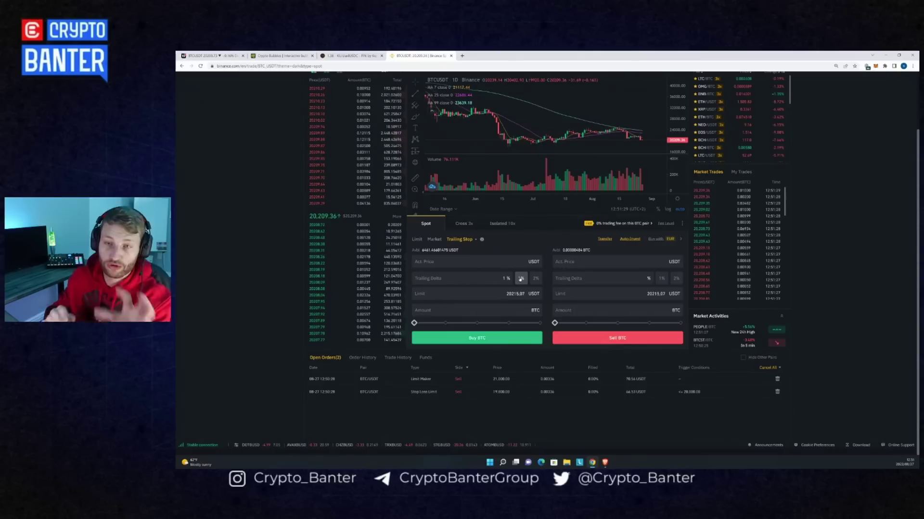
{"action": "left_click", "coordinate": [473, 240]}
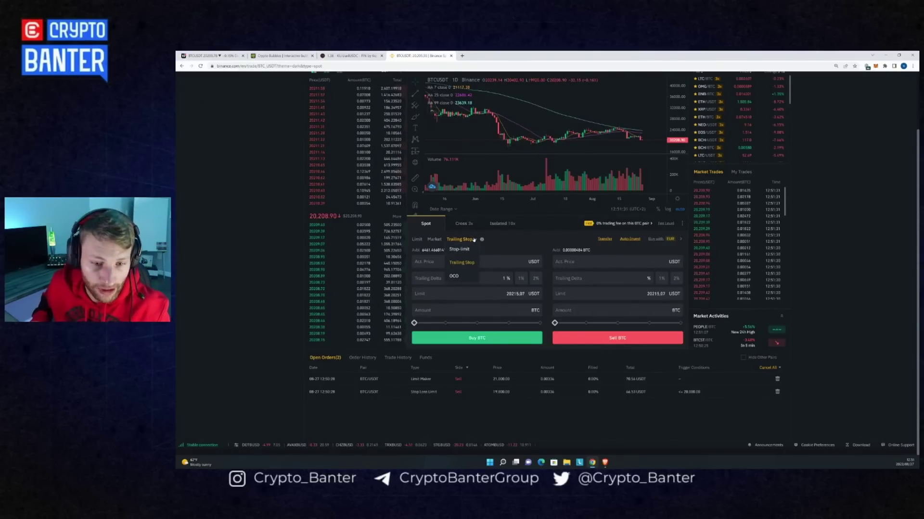
{"action": "left_click", "coordinate": [464, 262]}
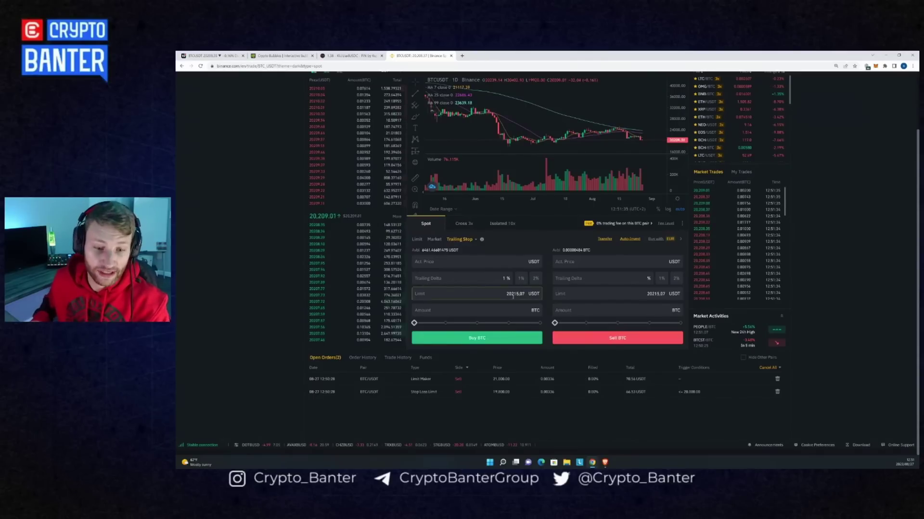
{"action": "left_click", "coordinate": [475, 240]}
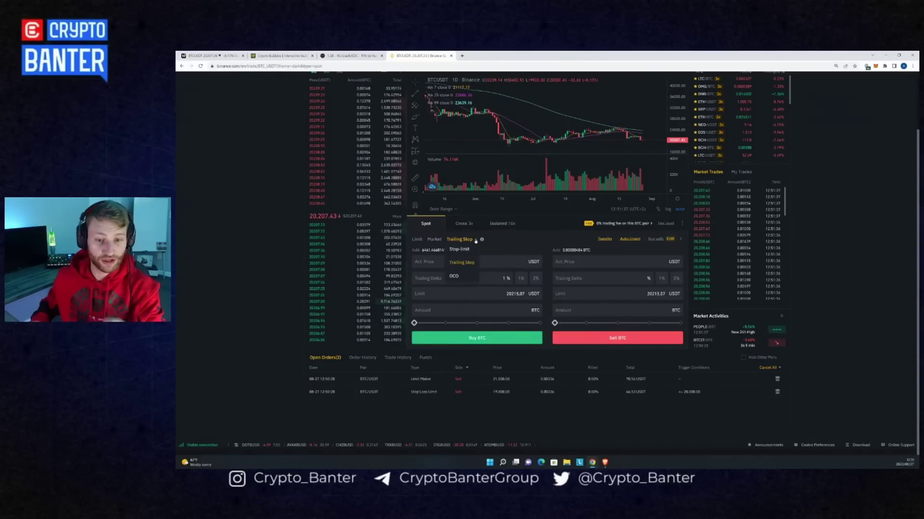
{"action": "scroll", "coordinate": [475, 240], "scroll_direction": "up", "scroll_amount": 2}
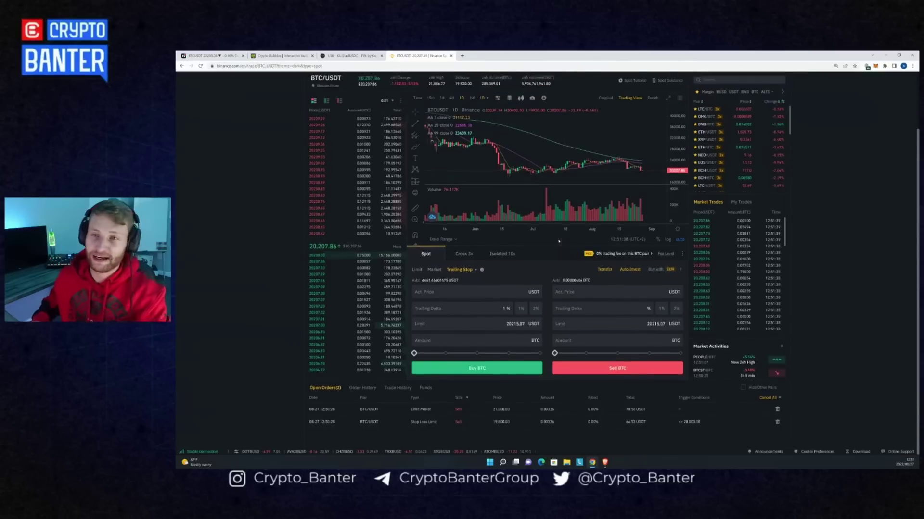